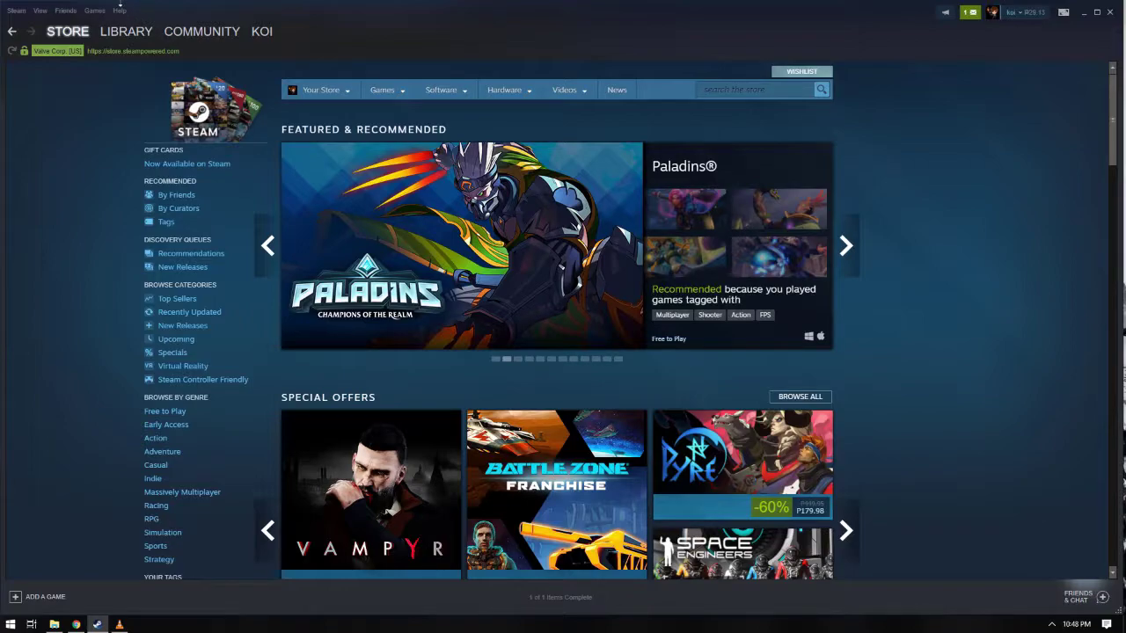
Step: Open the Properties of PLAYERUNKNOWN'S BATTLEGROUNDS from the Steam games library
click(94, 9)
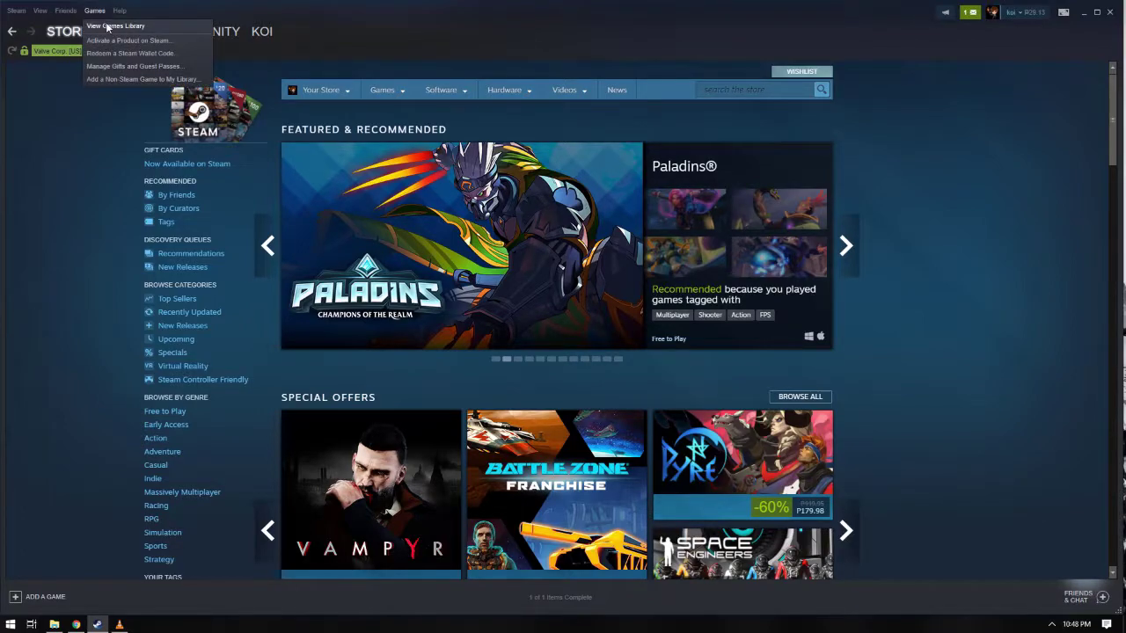
click(110, 26)
right_click(44, 154)
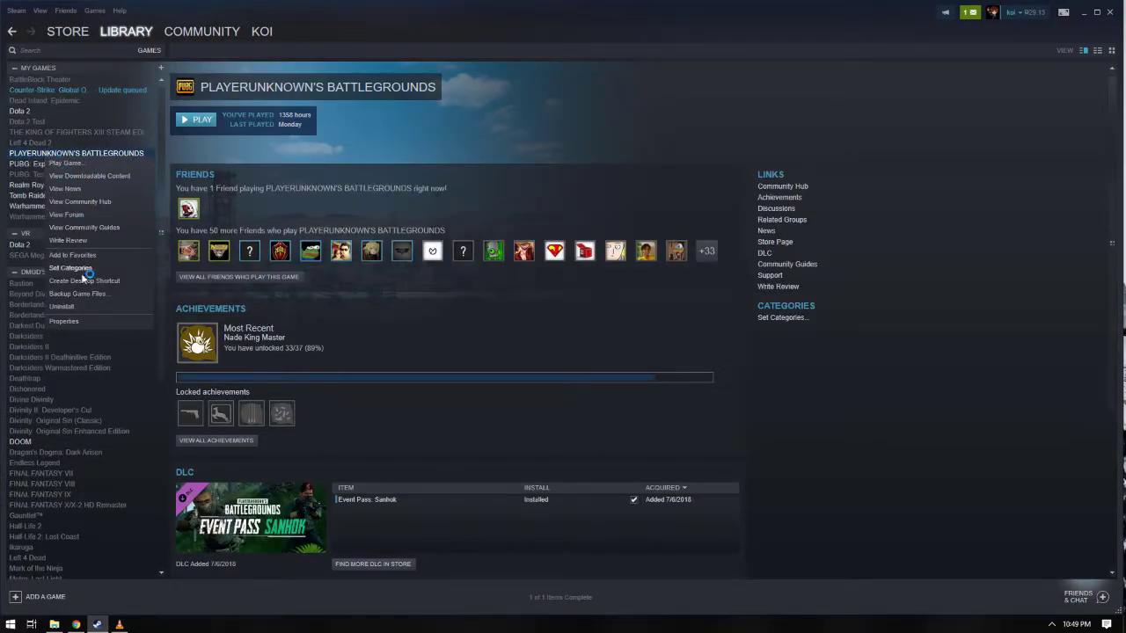
click(63, 321)
Step: Review Local Files, showing 17732 MB on C:, and cancel the Move Install Folder and Backup dialogs
click(471, 155)
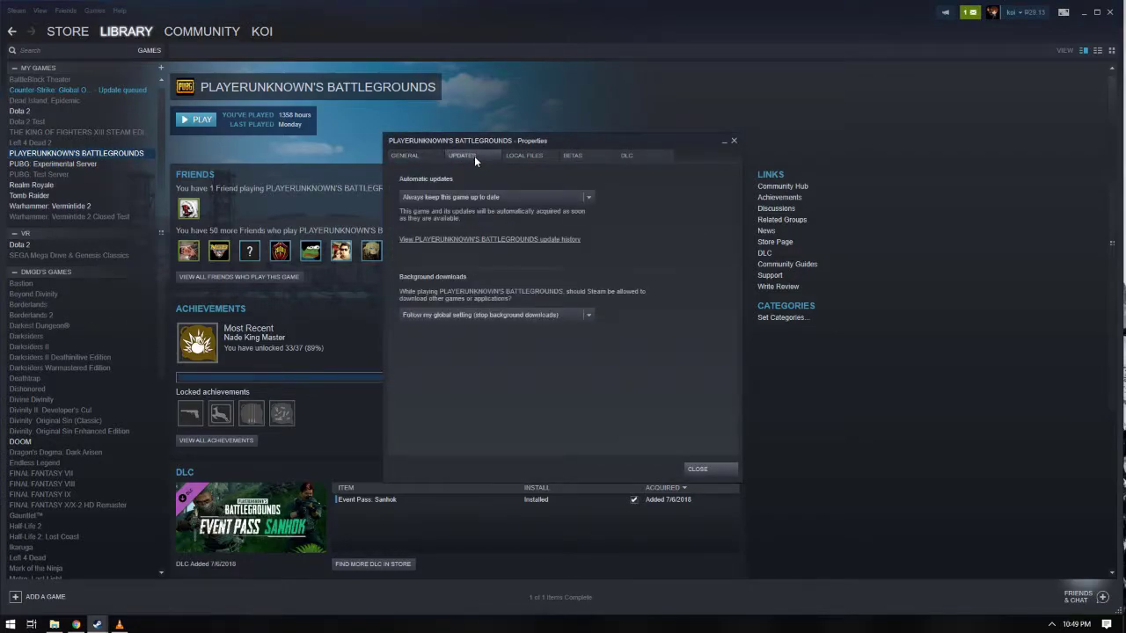
click(526, 156)
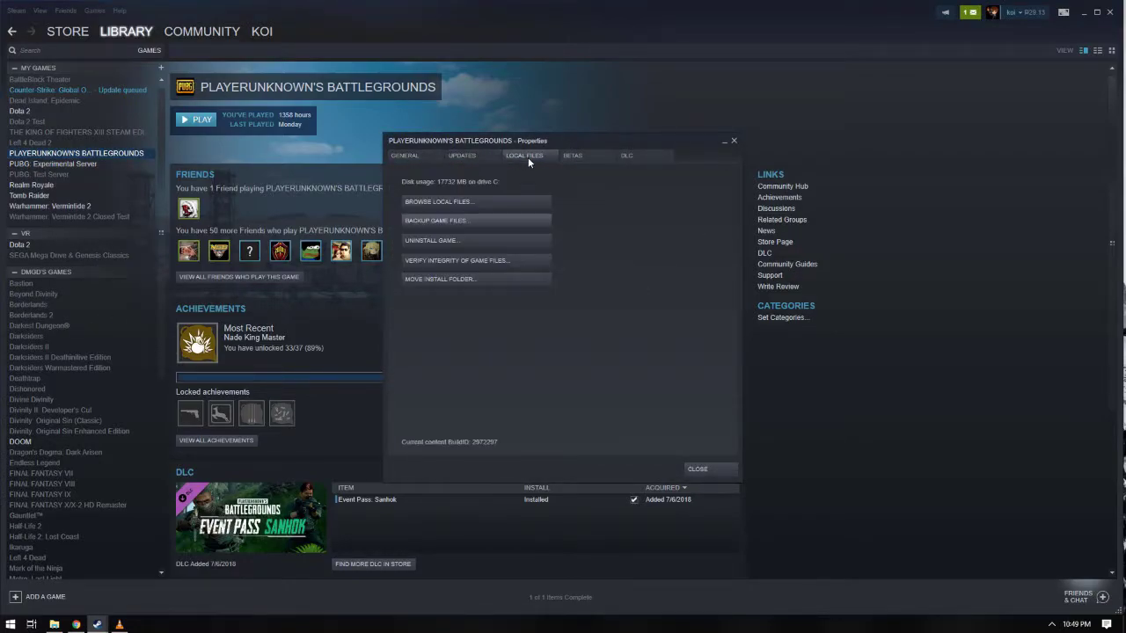
click(445, 278)
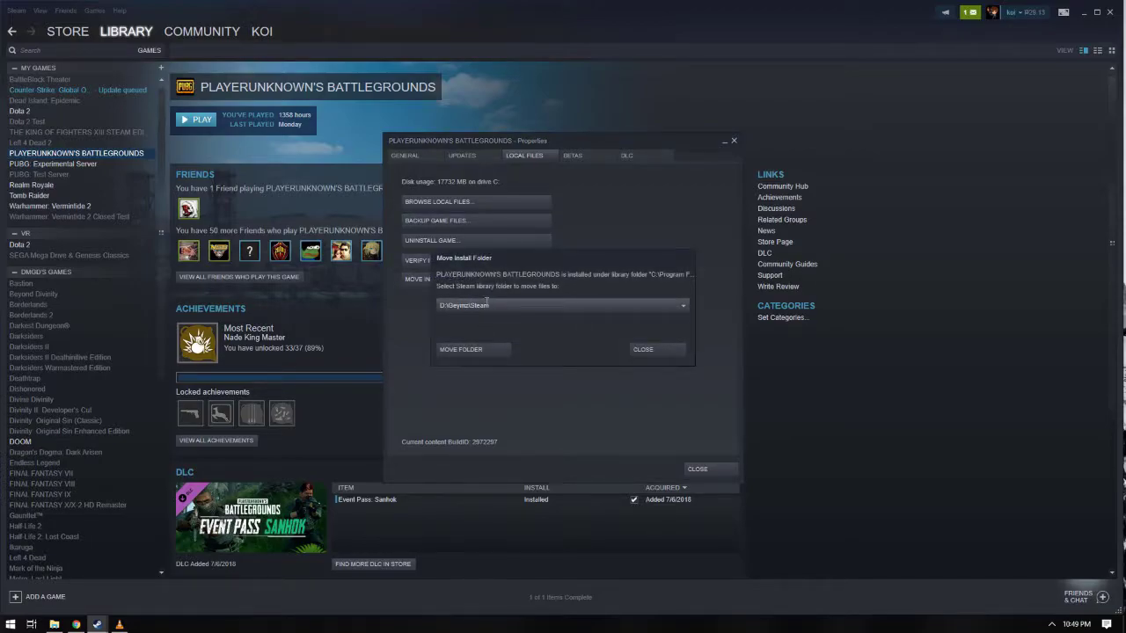
click(653, 348)
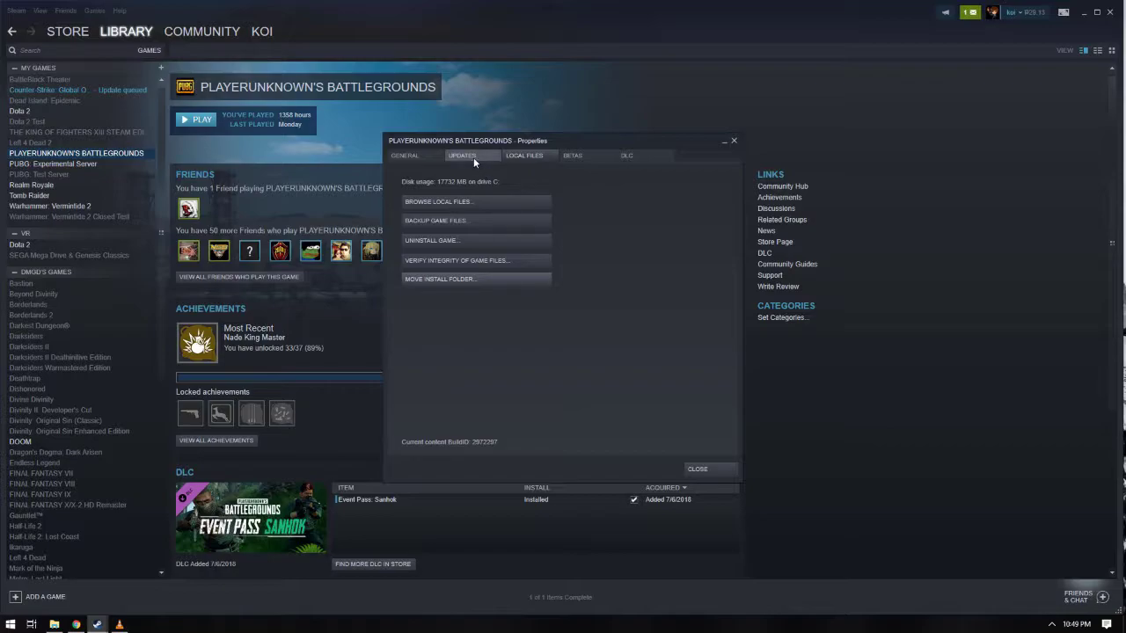
click(446, 218)
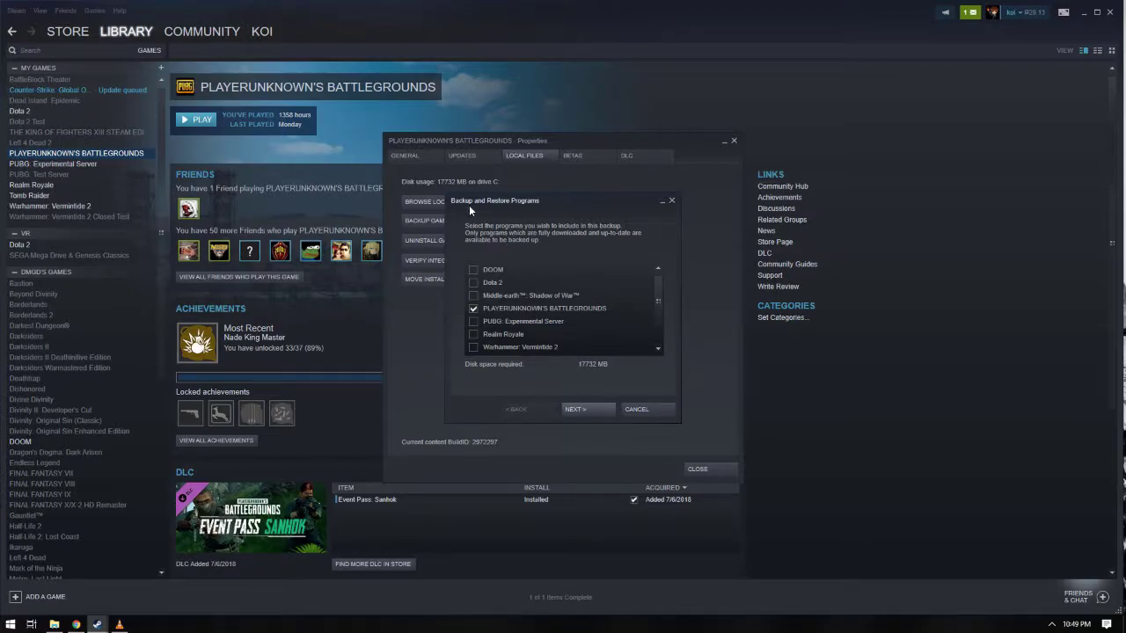
click(652, 412)
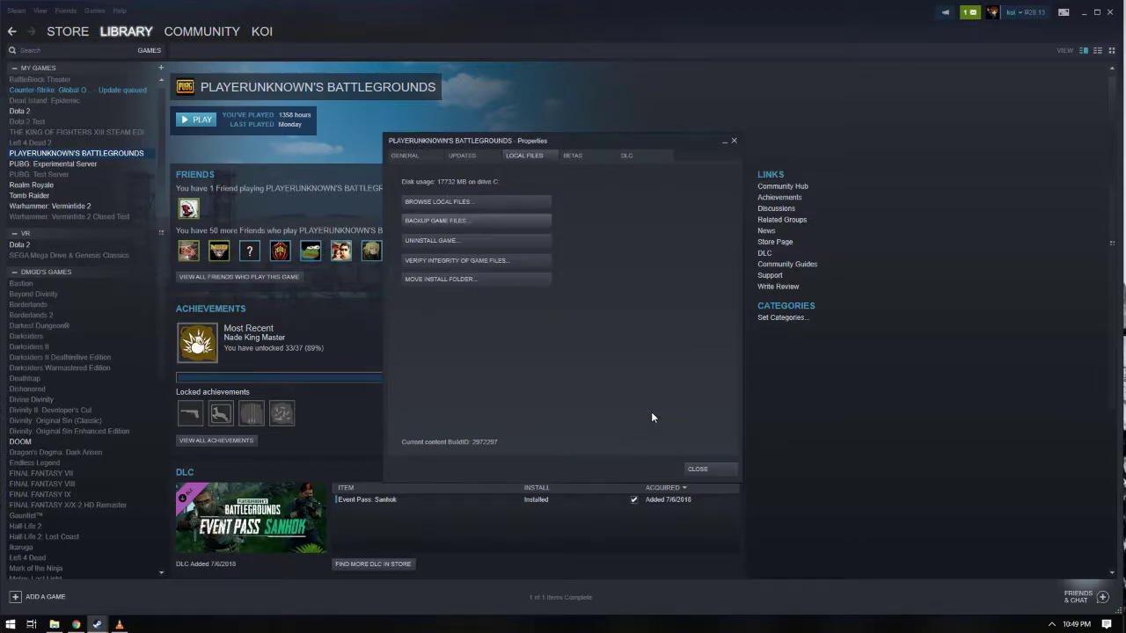
Step: Close the game properties and exit Steam from its tray icon
click(697, 469)
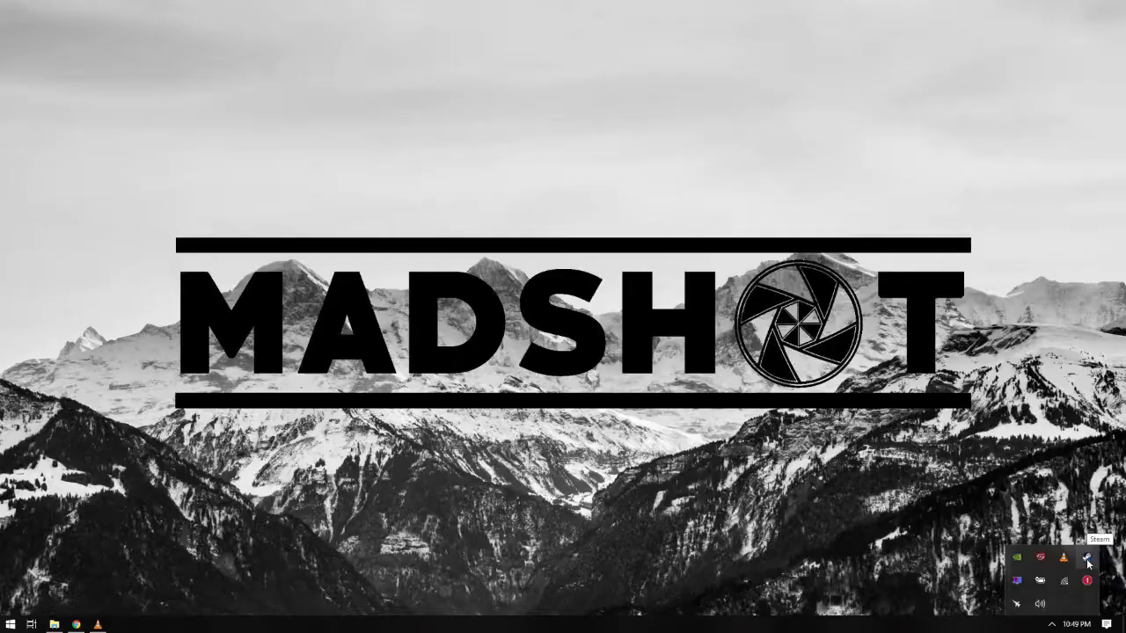
right_click(1088, 559)
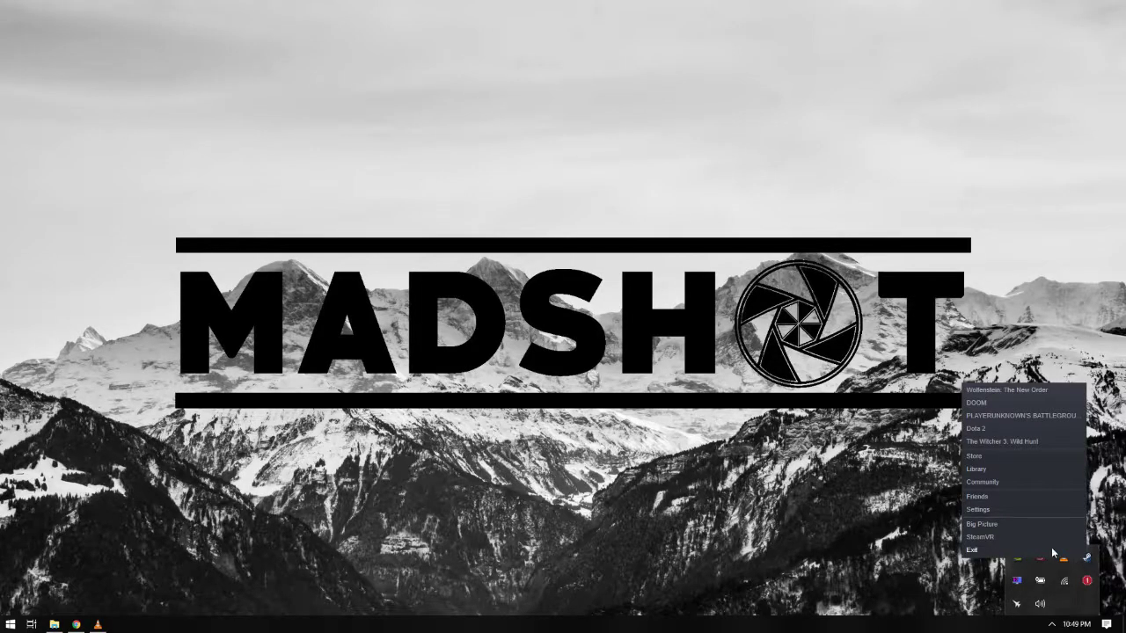
click(1052, 551)
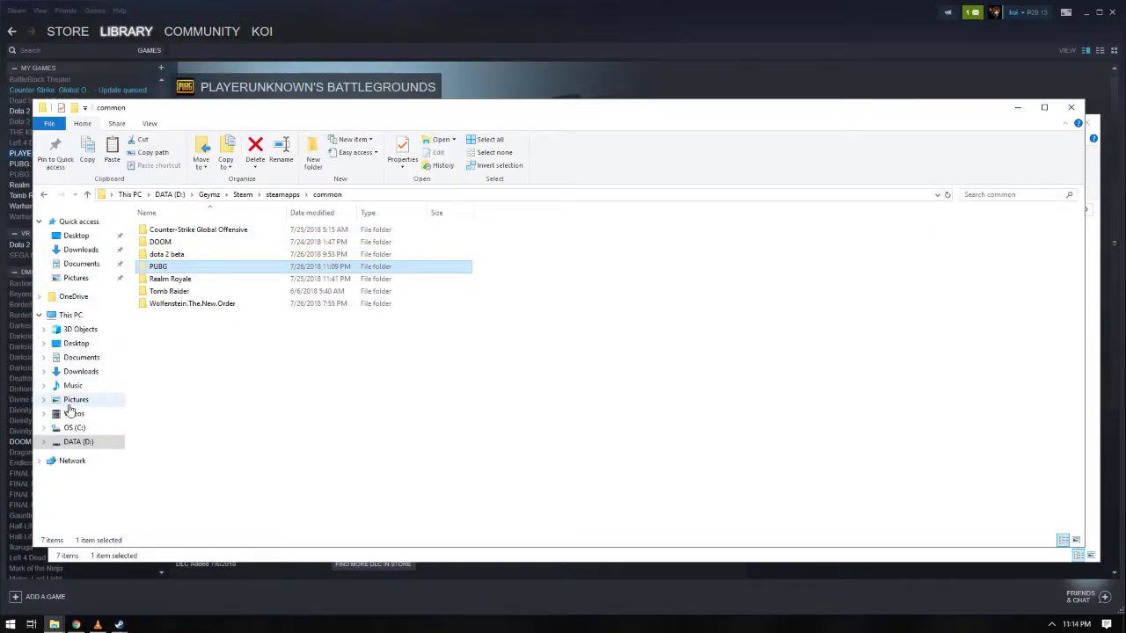
Step: Browse OS (C:) into Program Files (x86) and select the Steam folder
click(74, 427)
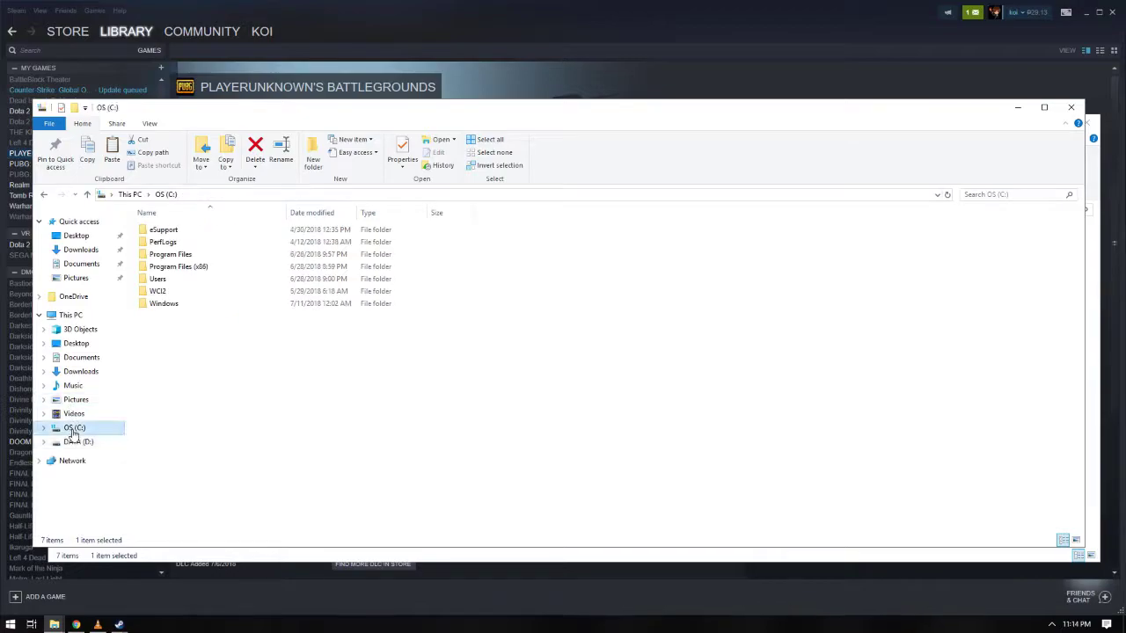
double_click(186, 266)
scroll(195, 326, down, 4)
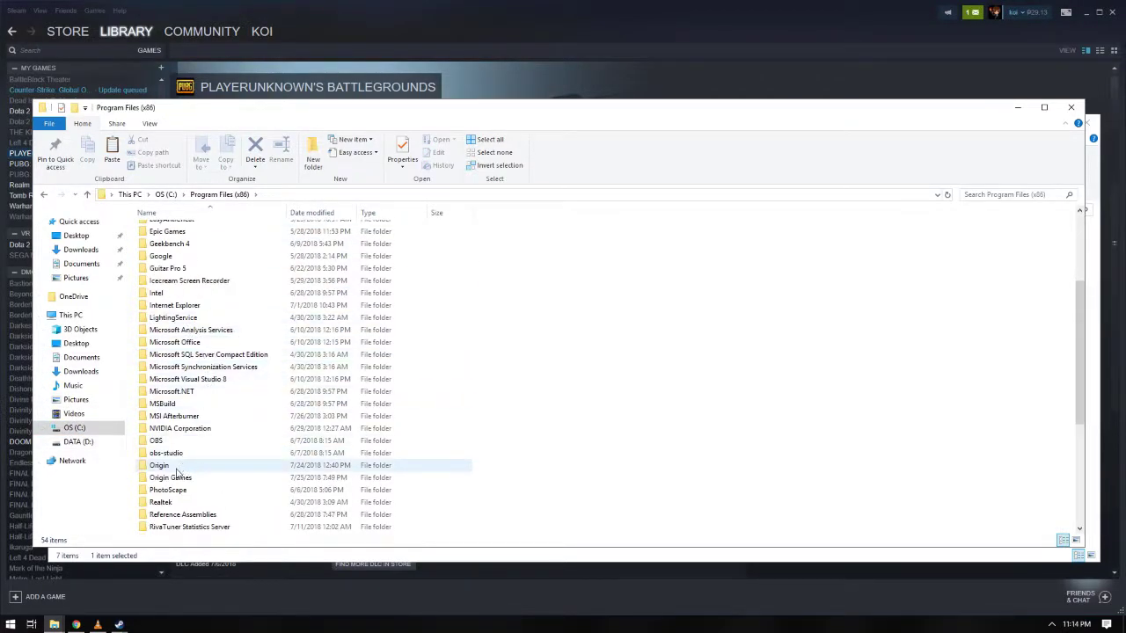
scroll(171, 466, down, 3)
click(162, 440)
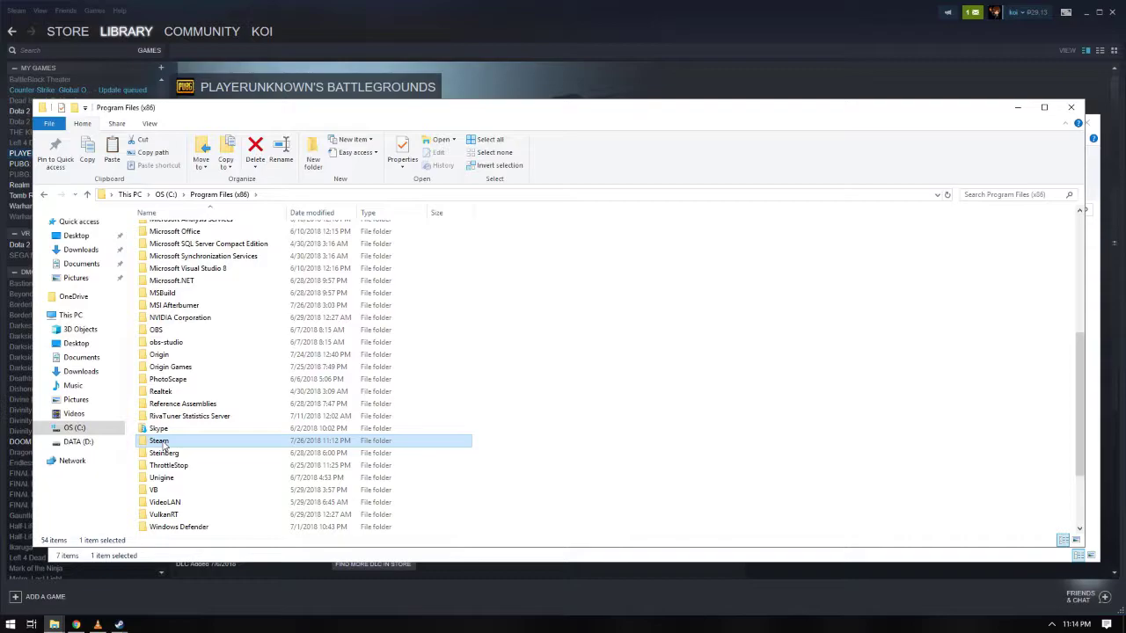
Step: Open C:'s Steam\steamapps\common folder and place its window beside the D: common window
double_click(162, 442)
click(166, 478)
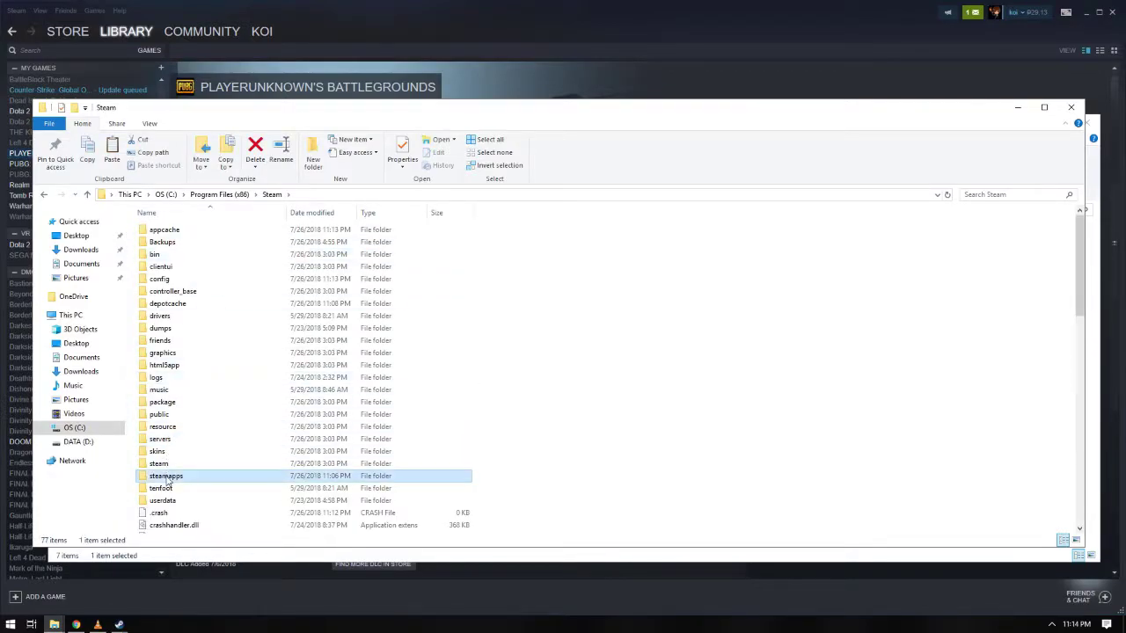
double_click(166, 478)
double_click(162, 230)
drag(309, 122, 603, 190)
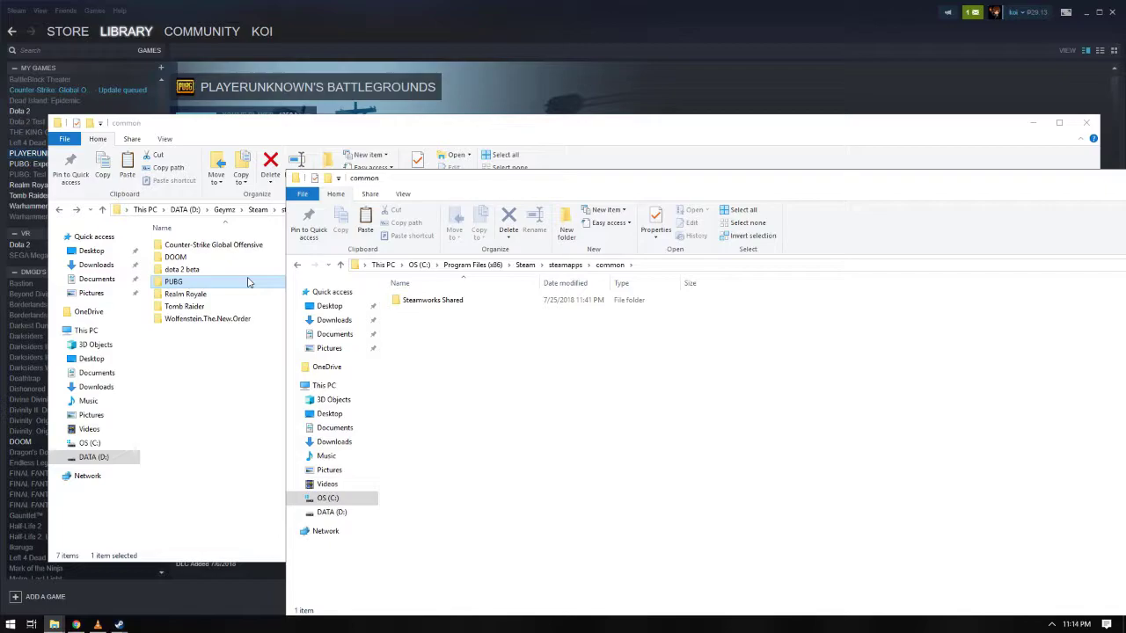
Step: Cut the PUBG folder from D:'s common folder and paste it into C:'s common folder
right_click(167, 285)
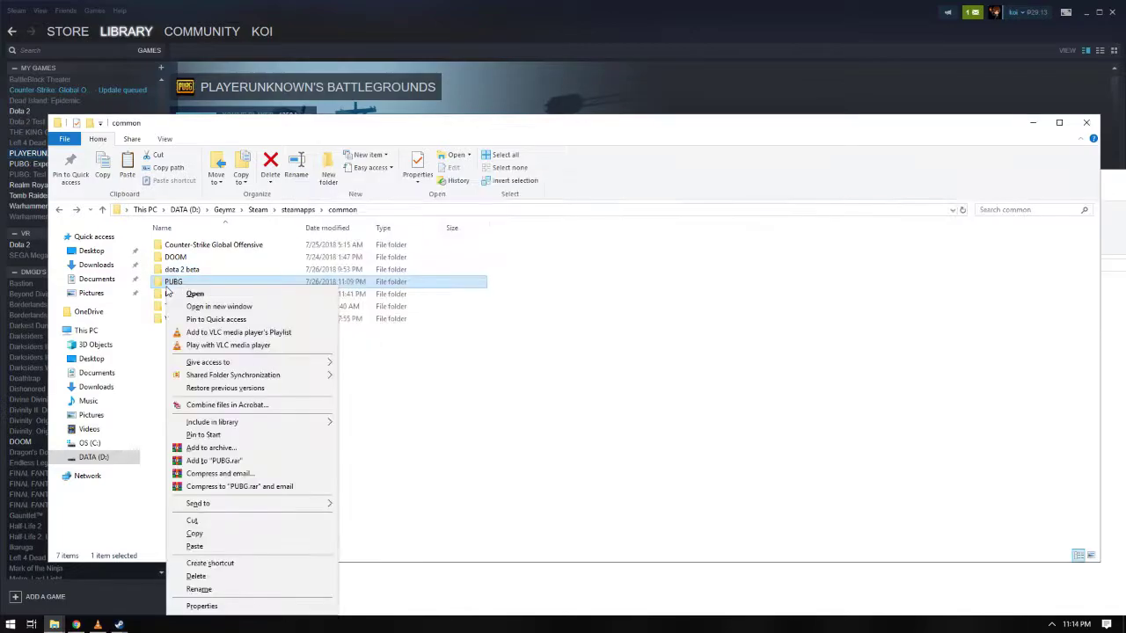
click(193, 521)
key(alt+Tab)
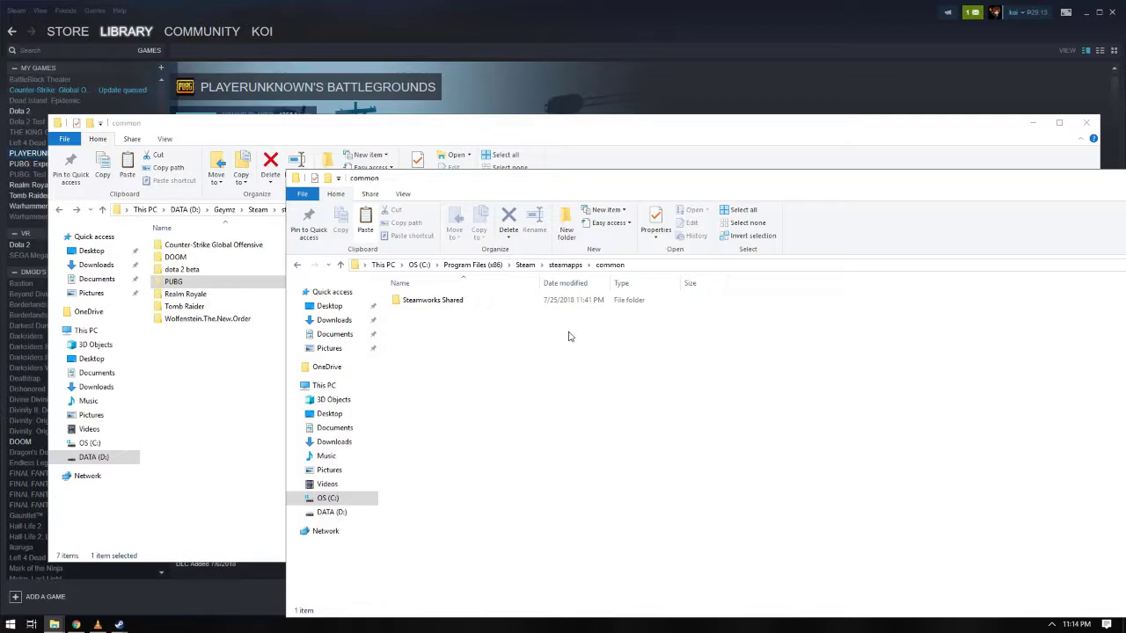
key(ctrl+v)
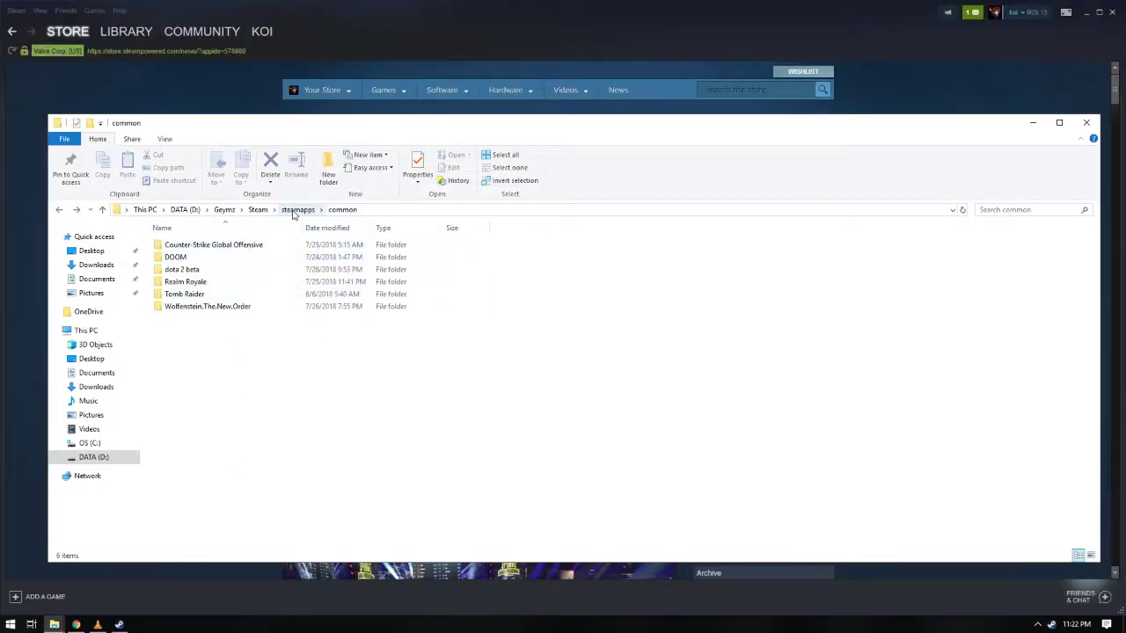
Step: Go up to D:'s steamapps folder, which lists appmanifest_578080.acf
click(296, 210)
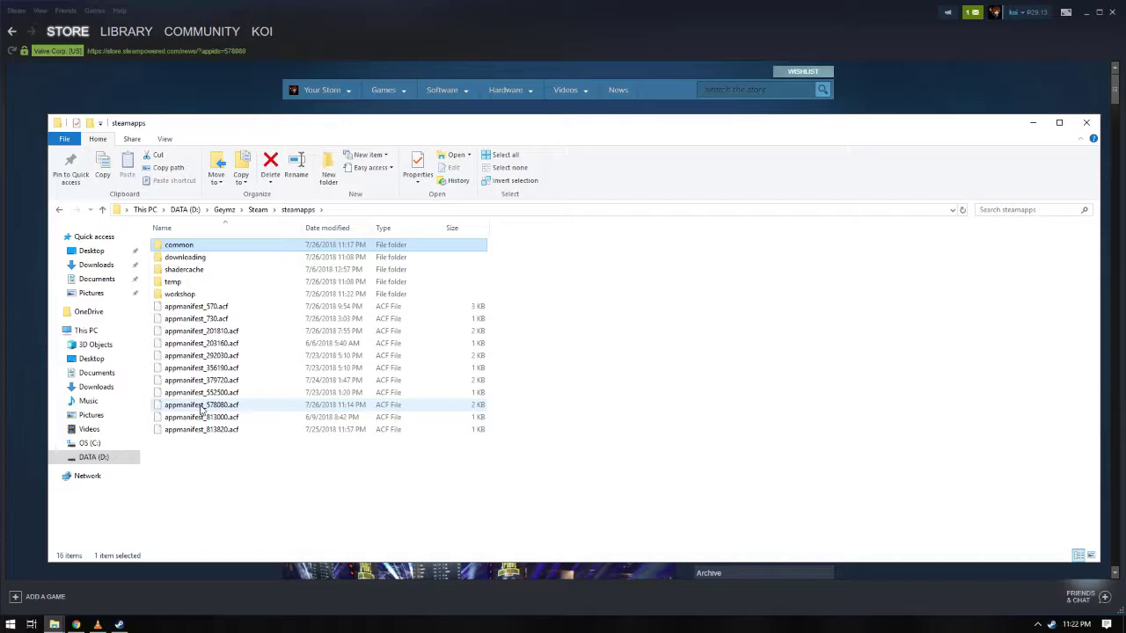
Step: Open PUBG's news page in the Steam library and highlight app ID 578080 in its address
click(141, 40)
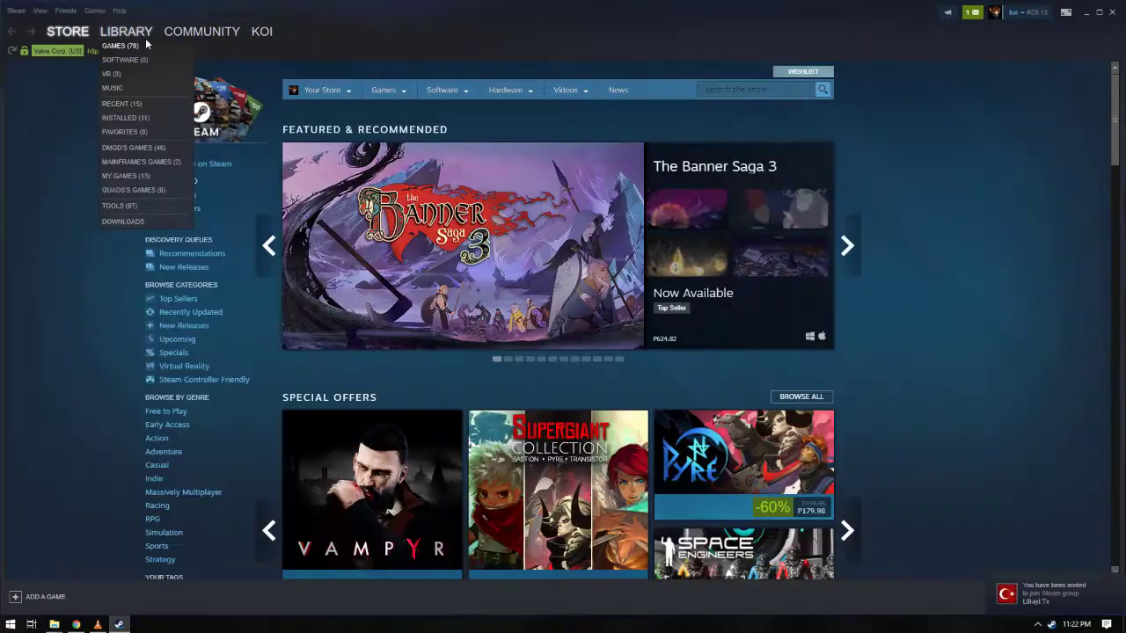
click(125, 32)
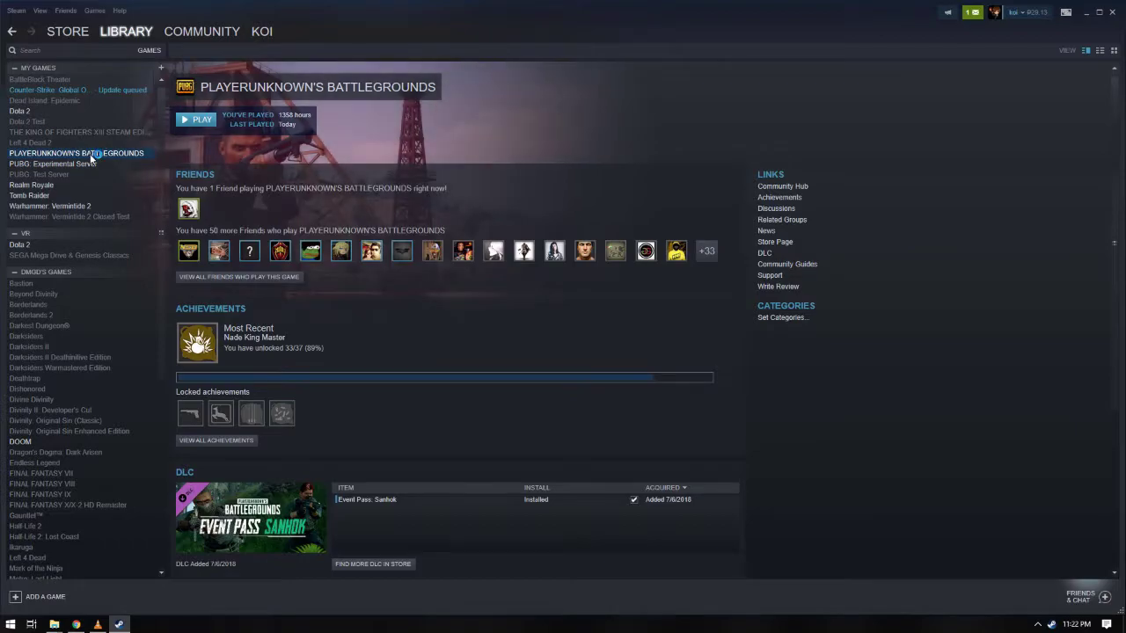
right_click(90, 154)
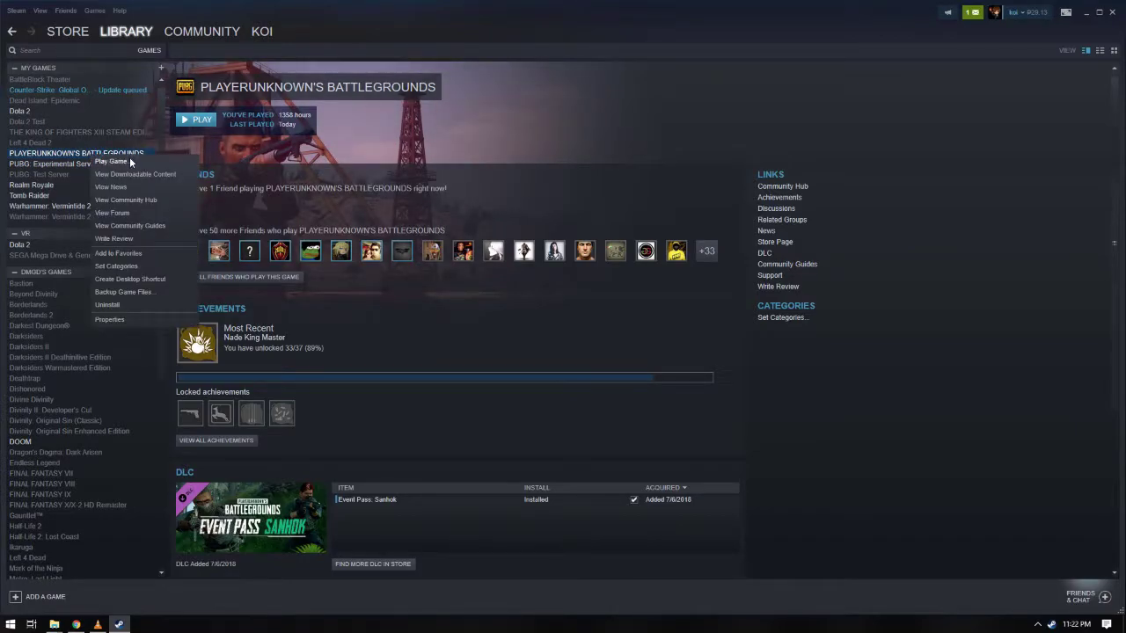
click(145, 186)
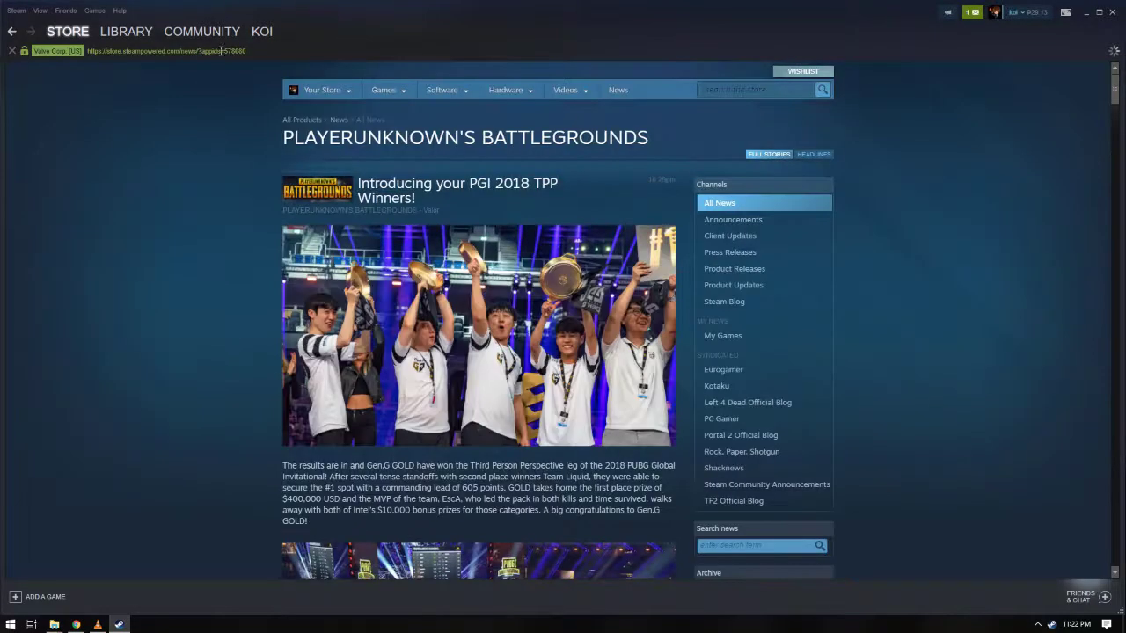
drag(250, 51, 223, 51)
click(54, 624)
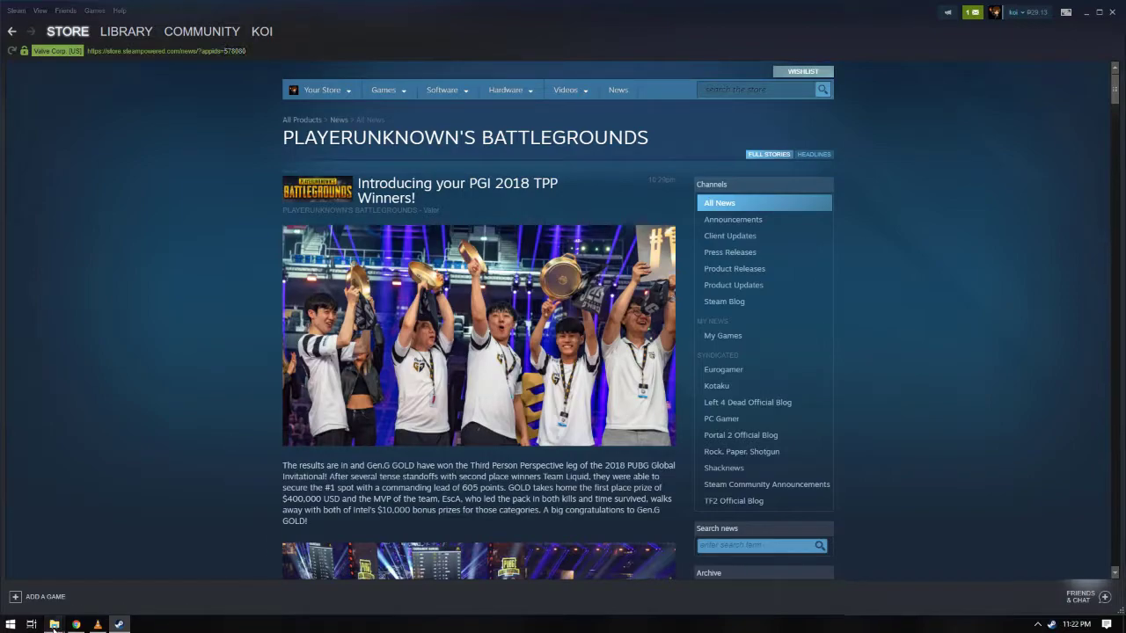
Step: Go up to D:'s steamapps folder and compare it against the Steam news page address
click(167, 591)
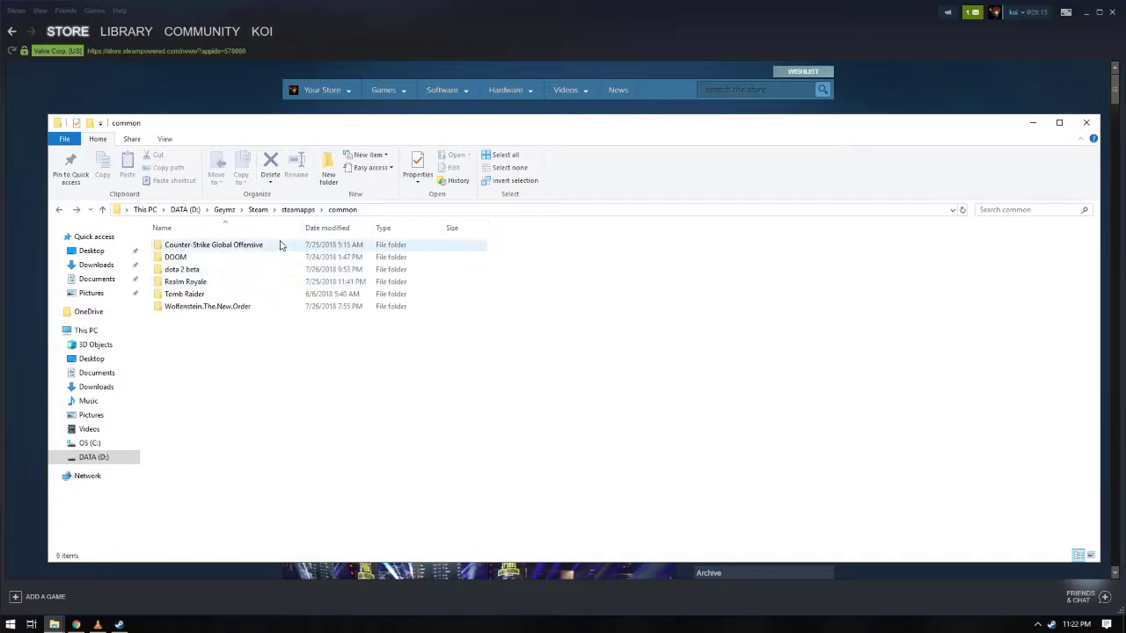
click(297, 210)
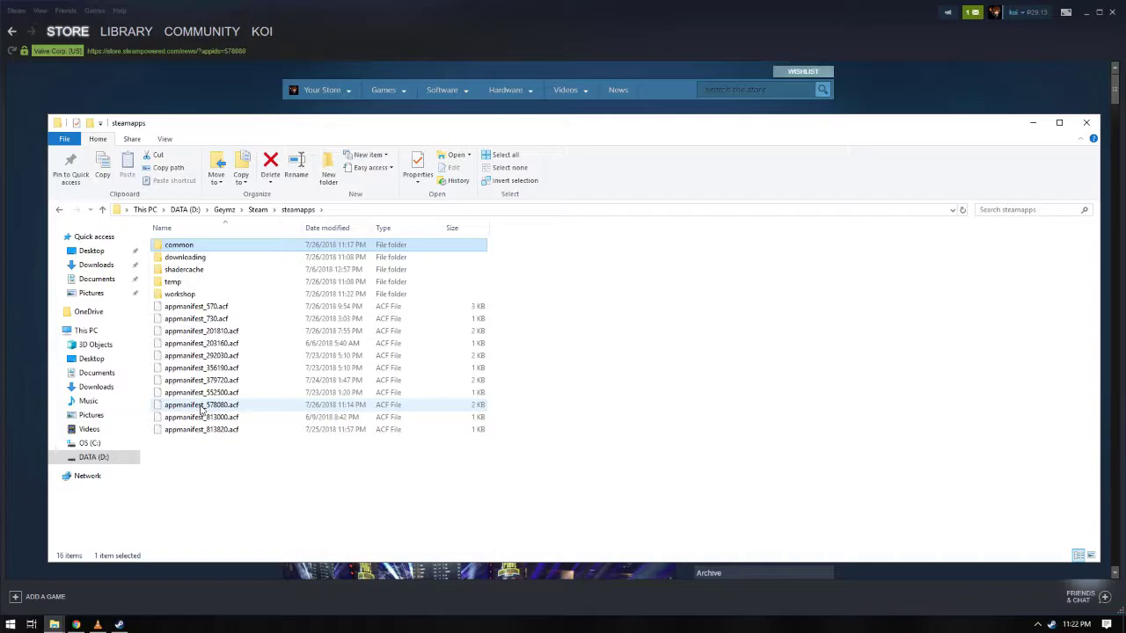
click(125, 31)
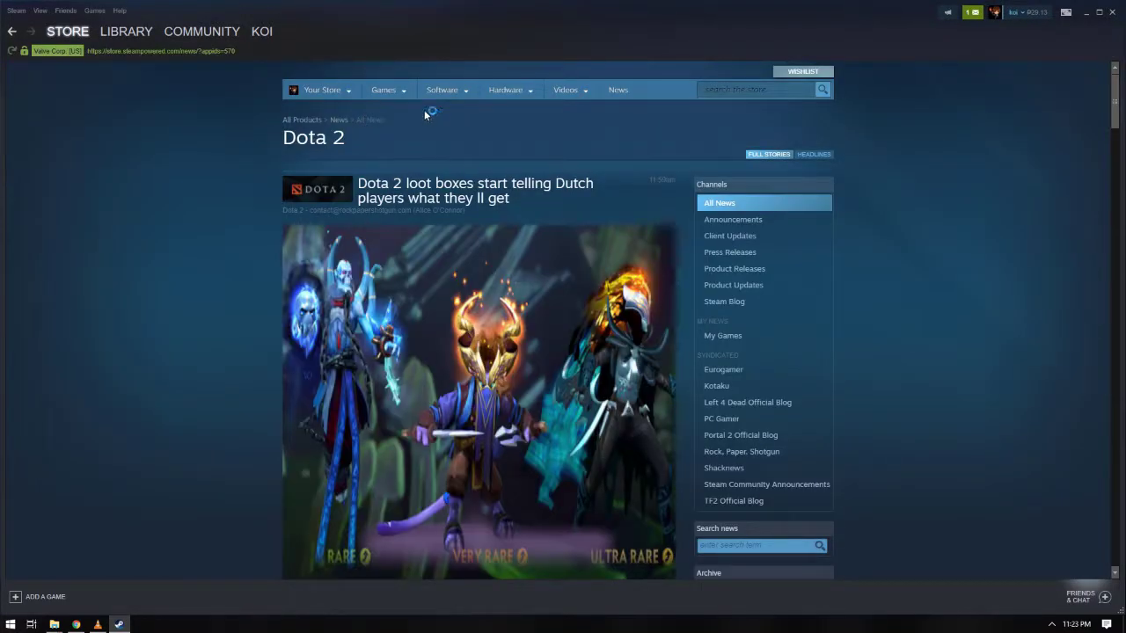
click(203, 50)
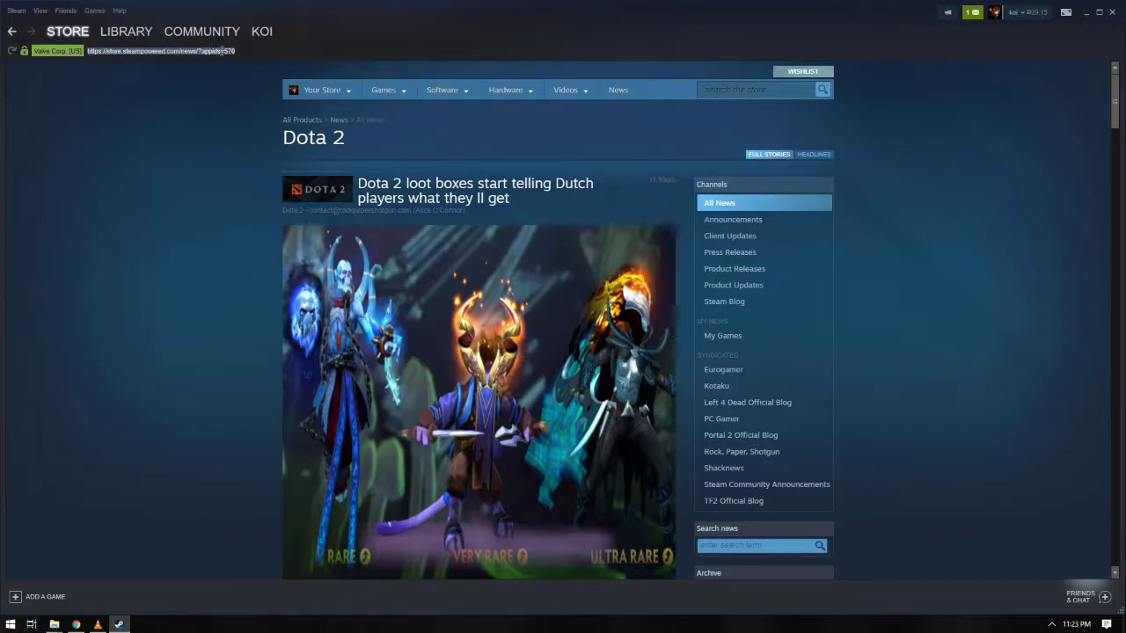
click(54, 623)
click(161, 583)
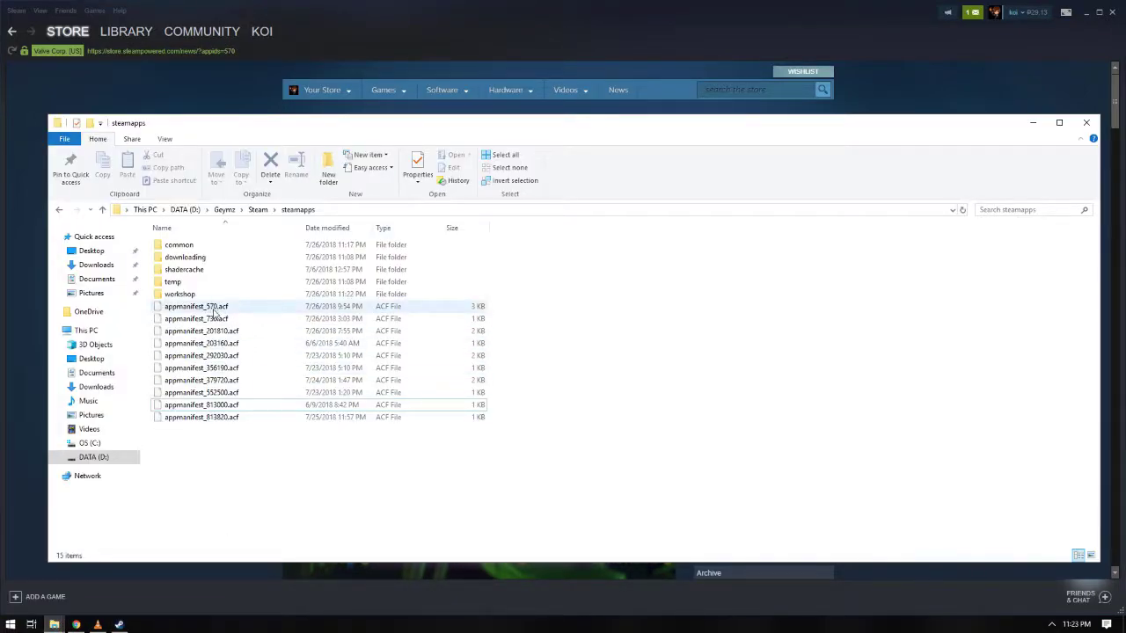
click(563, 25)
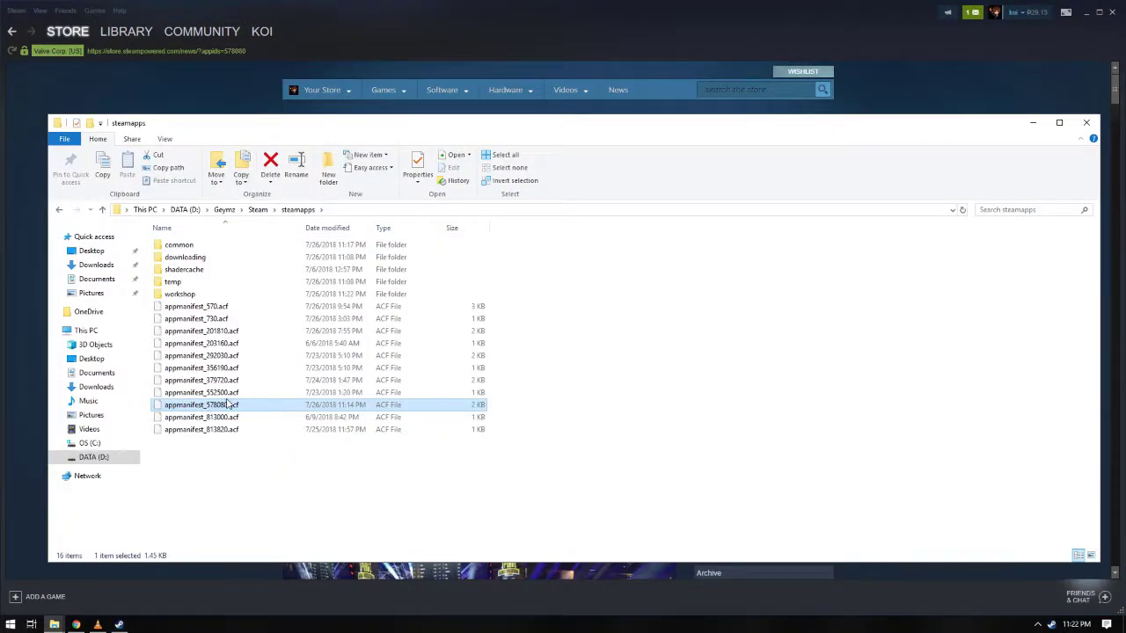
Step: Cut appmanifest_578080.acf from D:'s steamapps and paste it into C:'s Steam steamapps folder
right_click(226, 407)
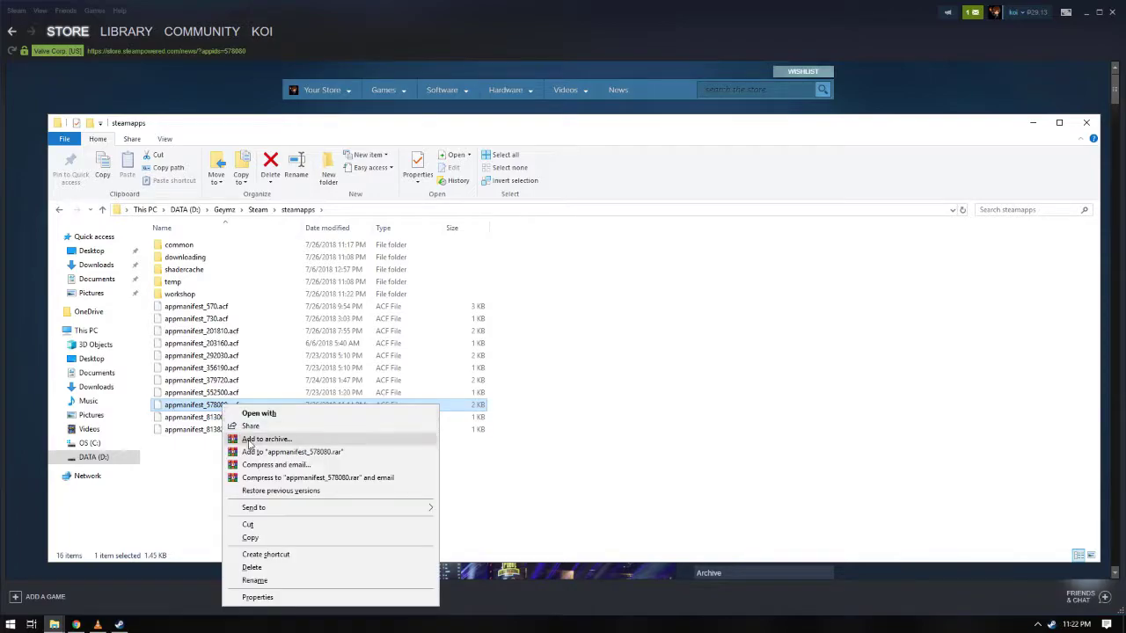
click(261, 524)
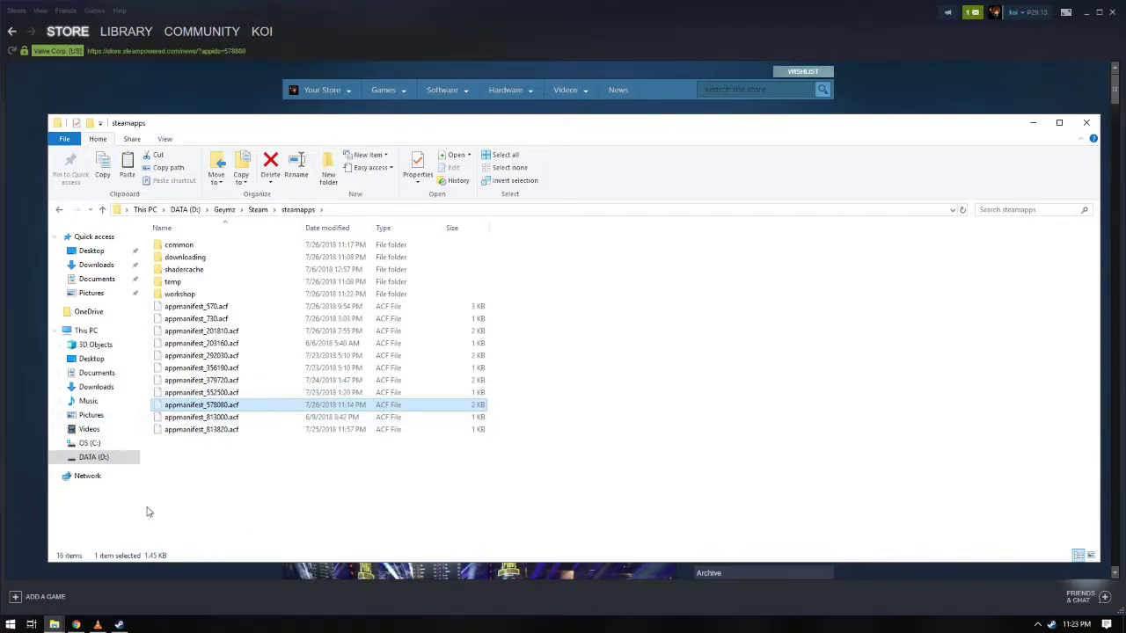
click(54, 625)
click(63, 595)
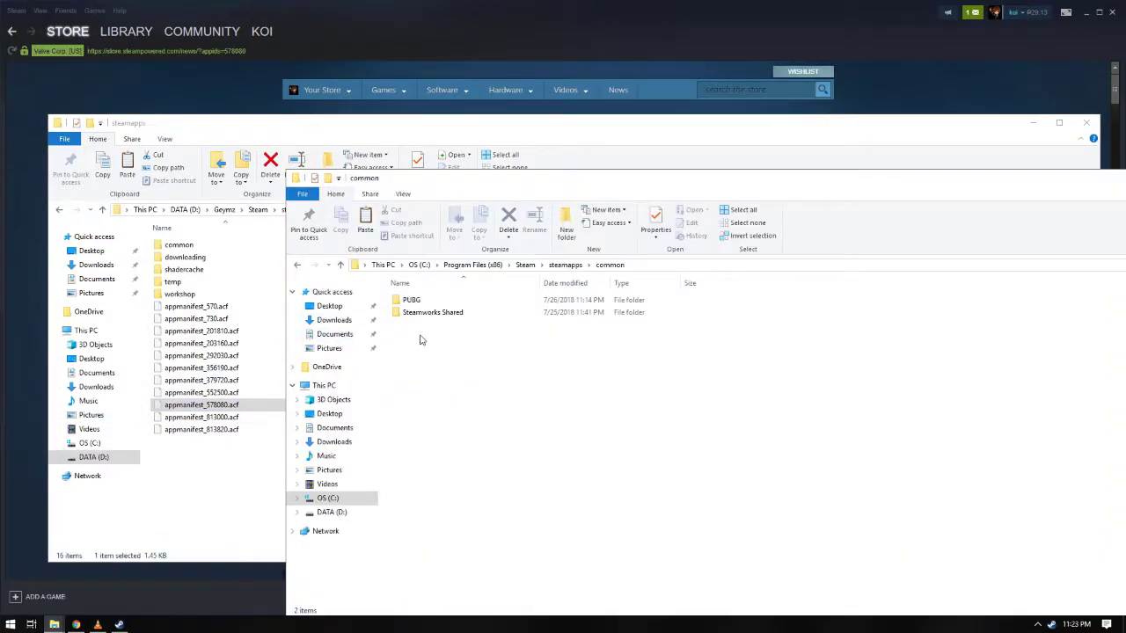
click(565, 265)
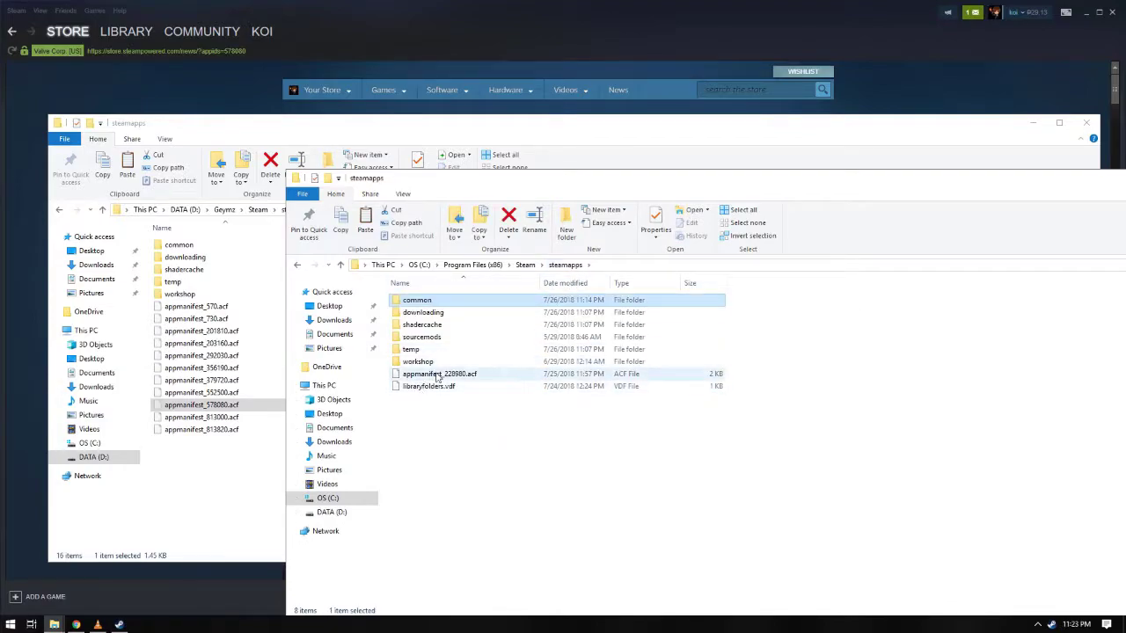
right_click(457, 425)
click(495, 501)
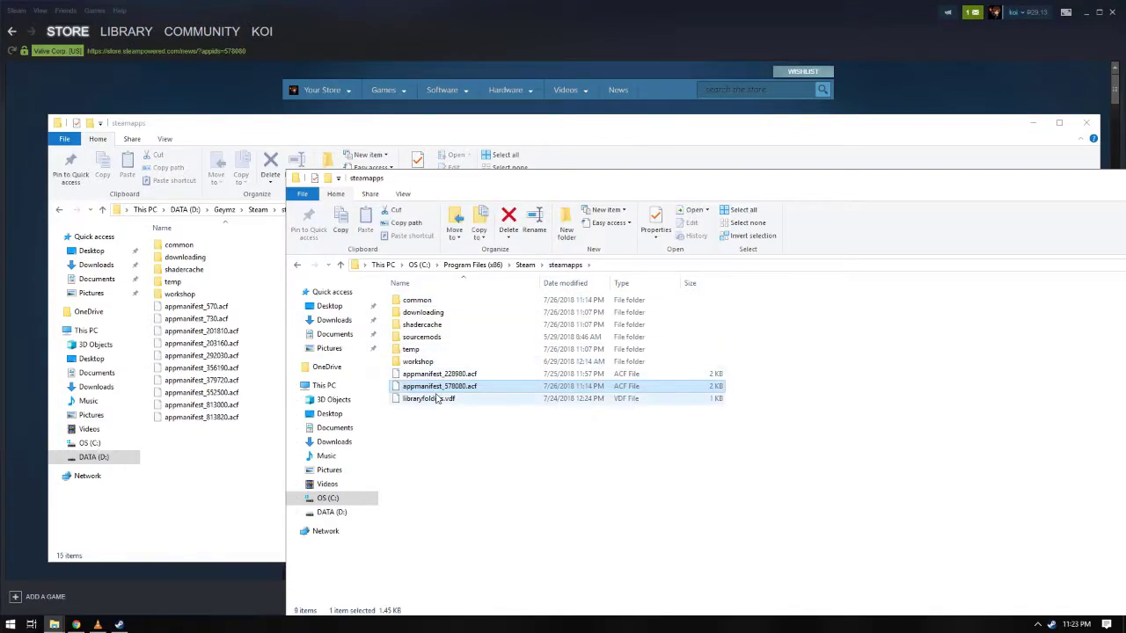
Step: Close both the C: and D: steamapps Explorer windows, returning to the Steam library
double_click(716, 181)
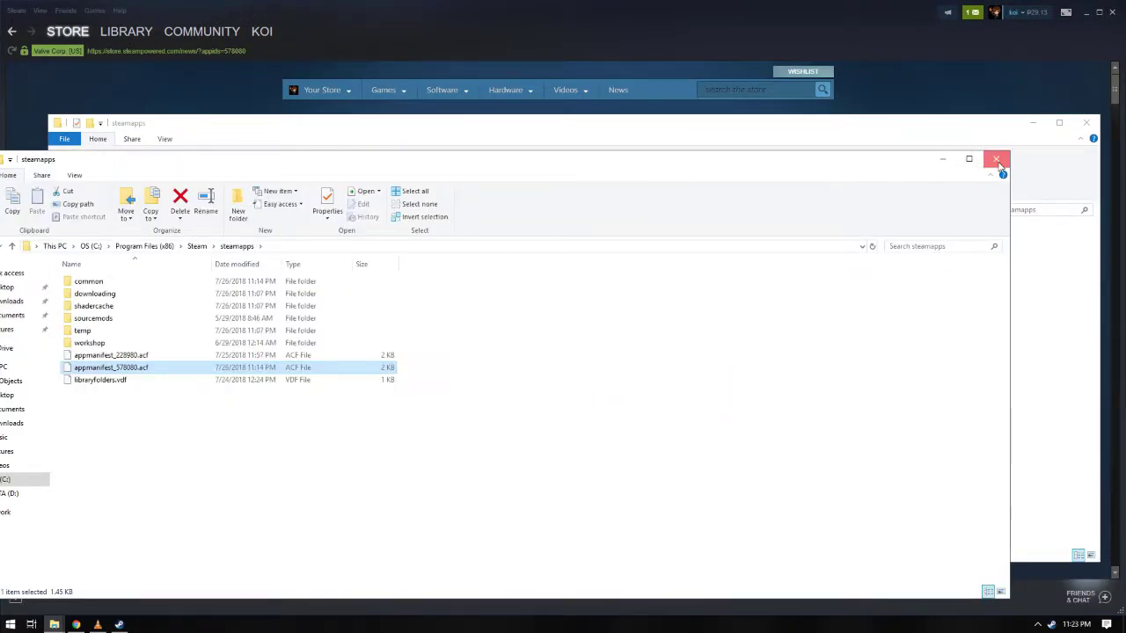
click(996, 161)
click(1069, 167)
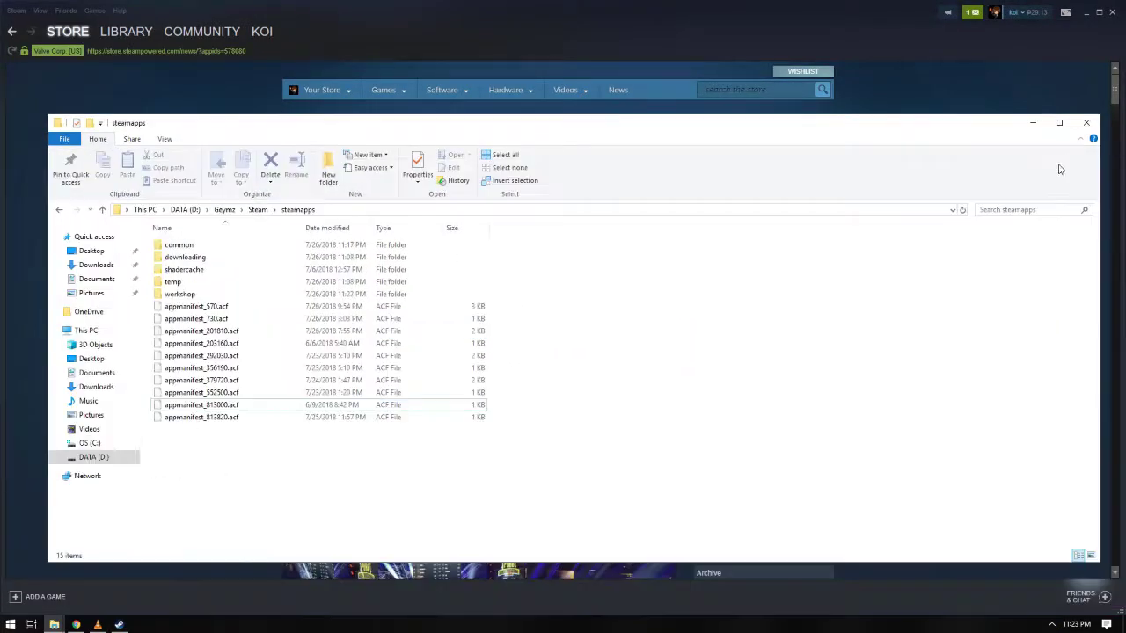
click(1061, 170)
Step: Uninstall PLAYERUNKNOWN'S BATTLEGROUNDS and confirm DELETE in the Delete Game Files dialog
right_click(107, 155)
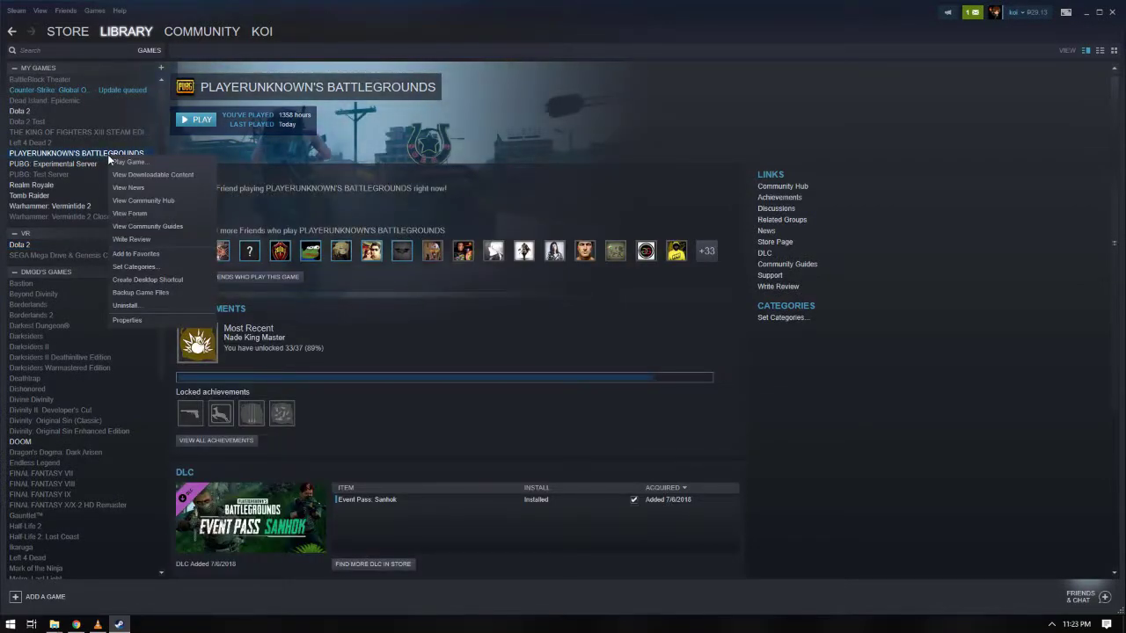
click(146, 305)
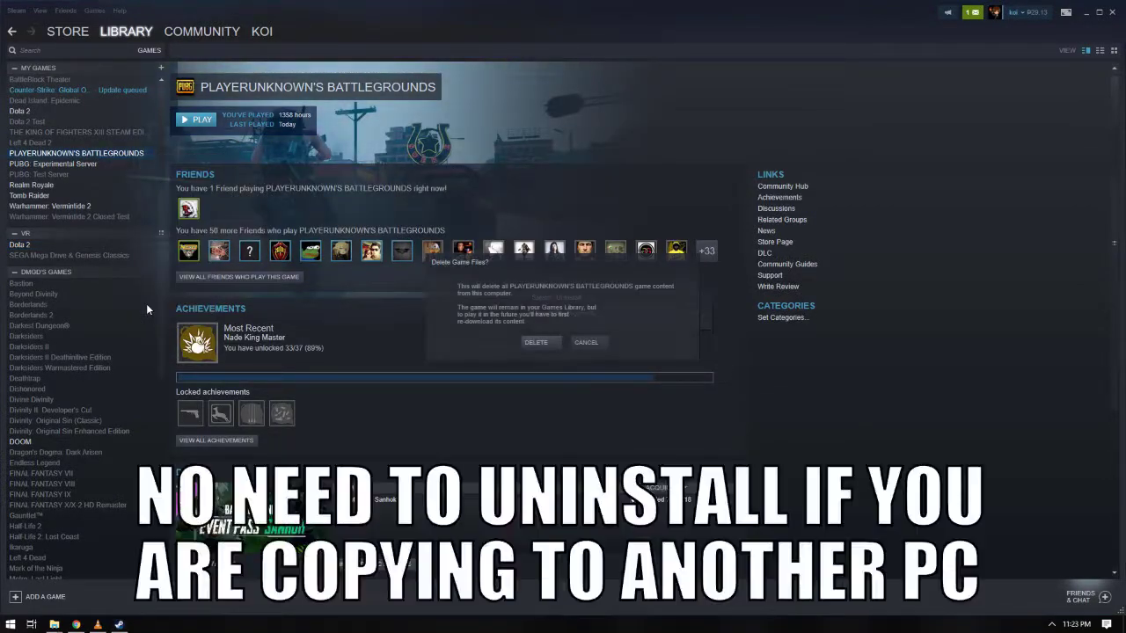
click(543, 345)
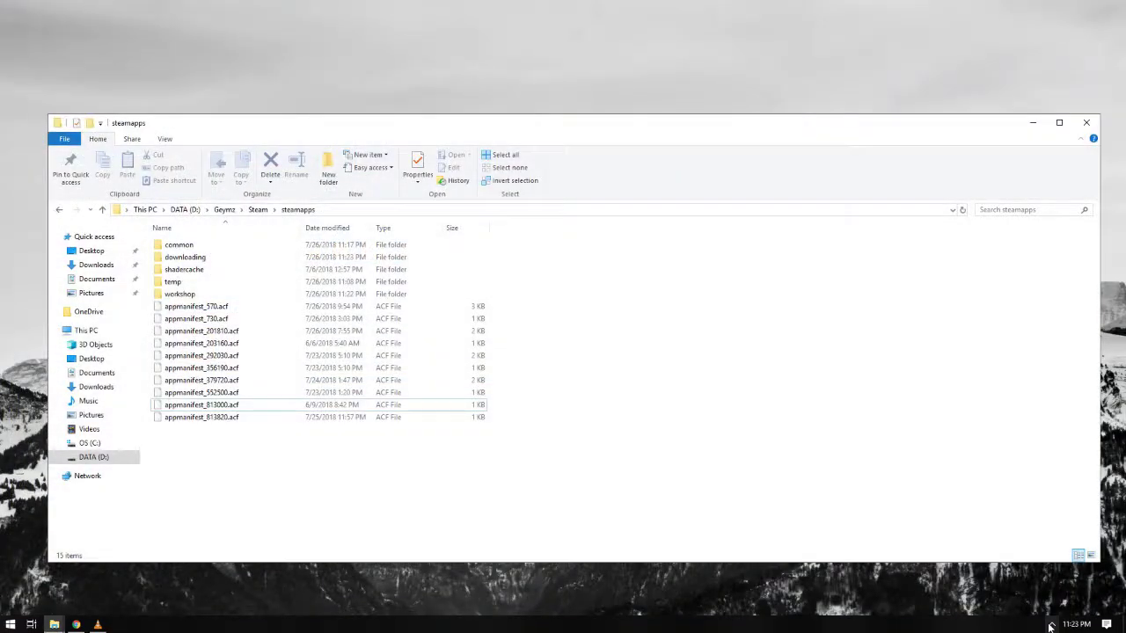
Step: Exit Steam from the tray and relaunch it by searching 'stea' in the Start menu
click(1051, 625)
right_click(1089, 556)
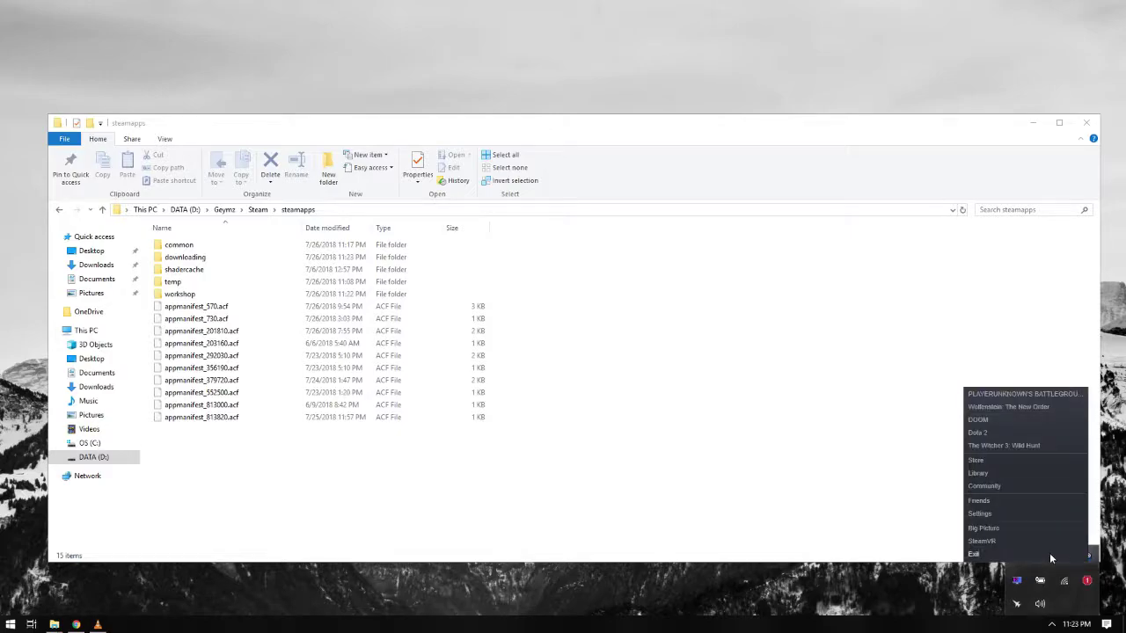
click(1047, 555)
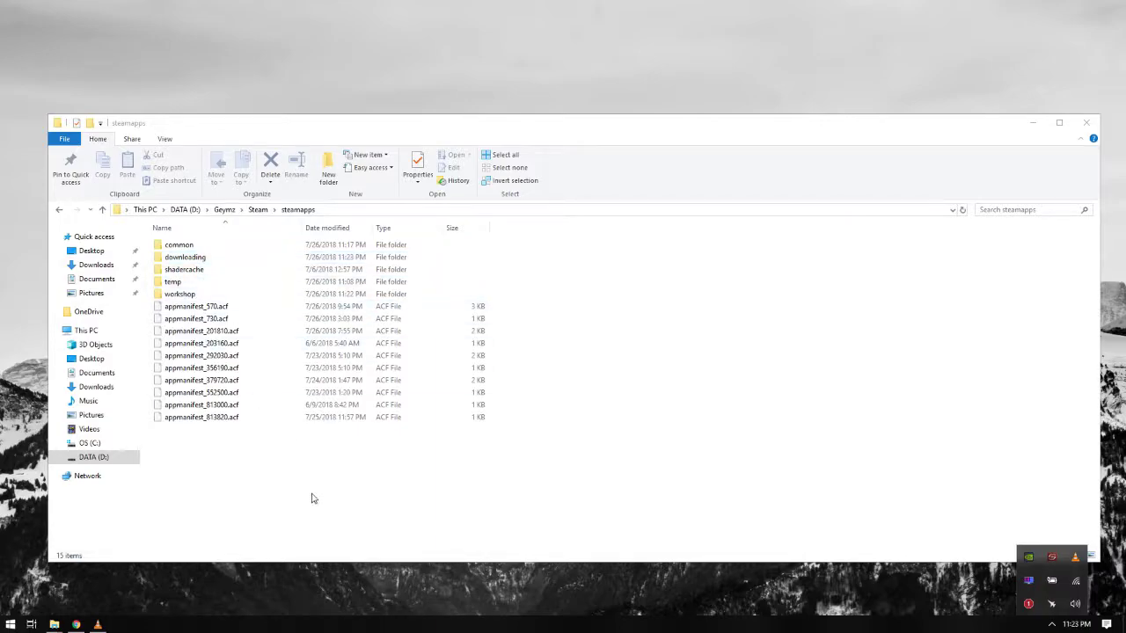
click(4, 627)
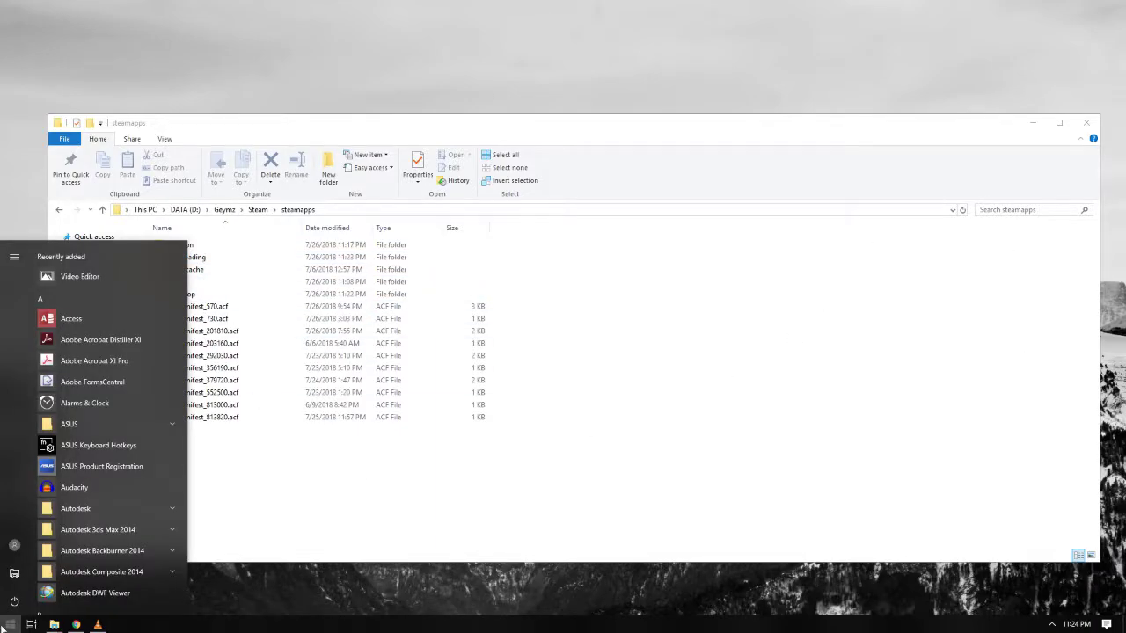
text(stea)
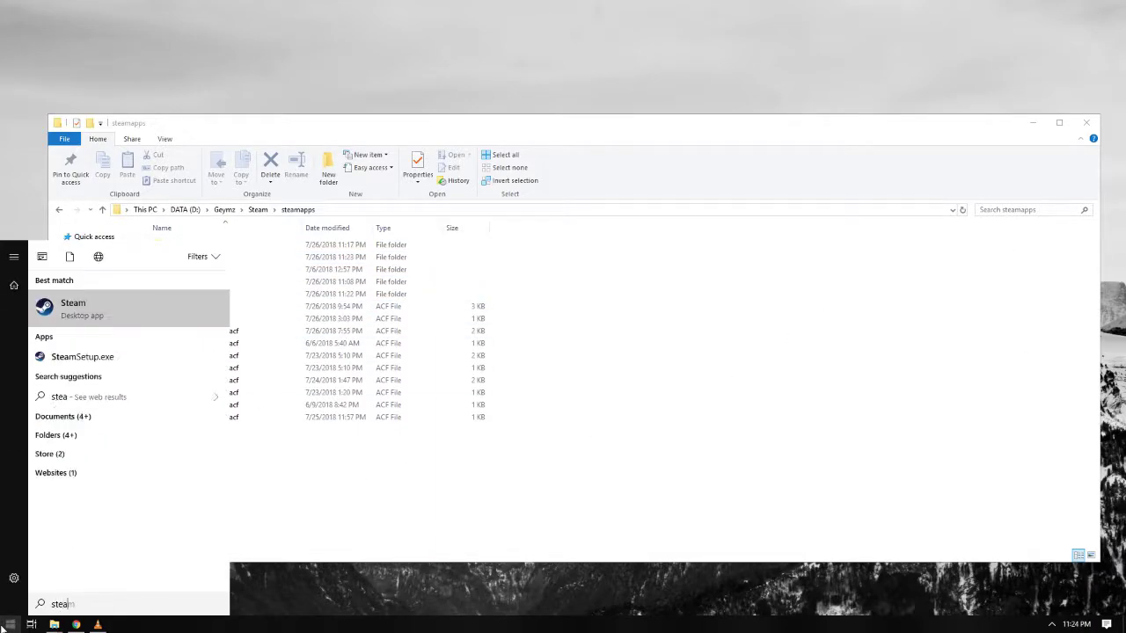
click(113, 322)
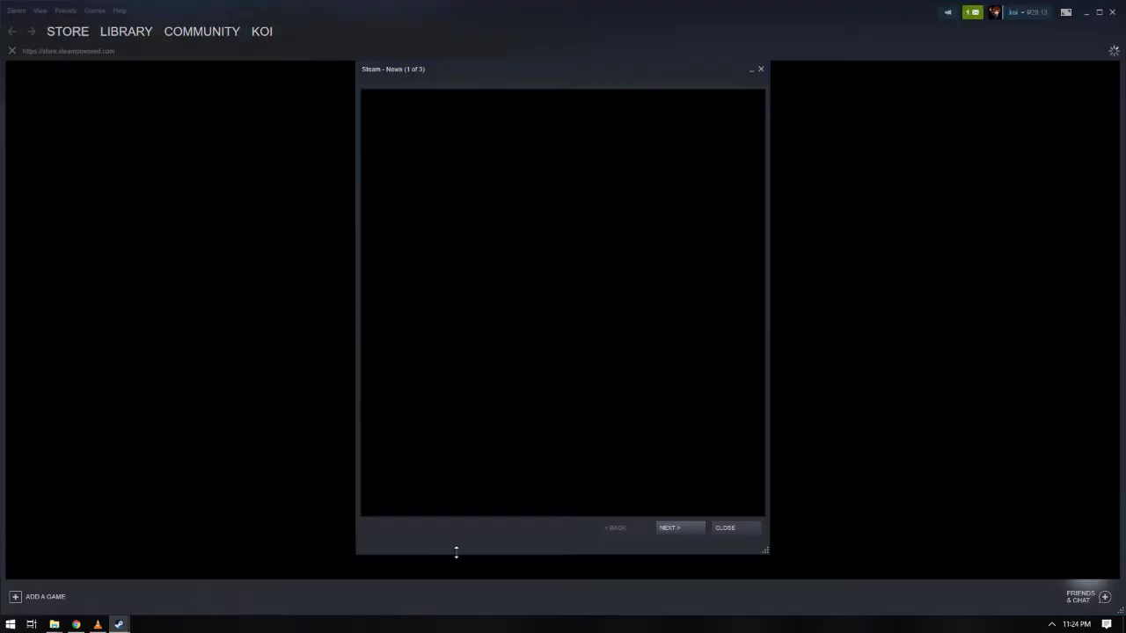
Step: Dismiss the Steam News popup and launch PLAYERUNKNOWN'S BATTLEGROUNDS from the games library
click(735, 529)
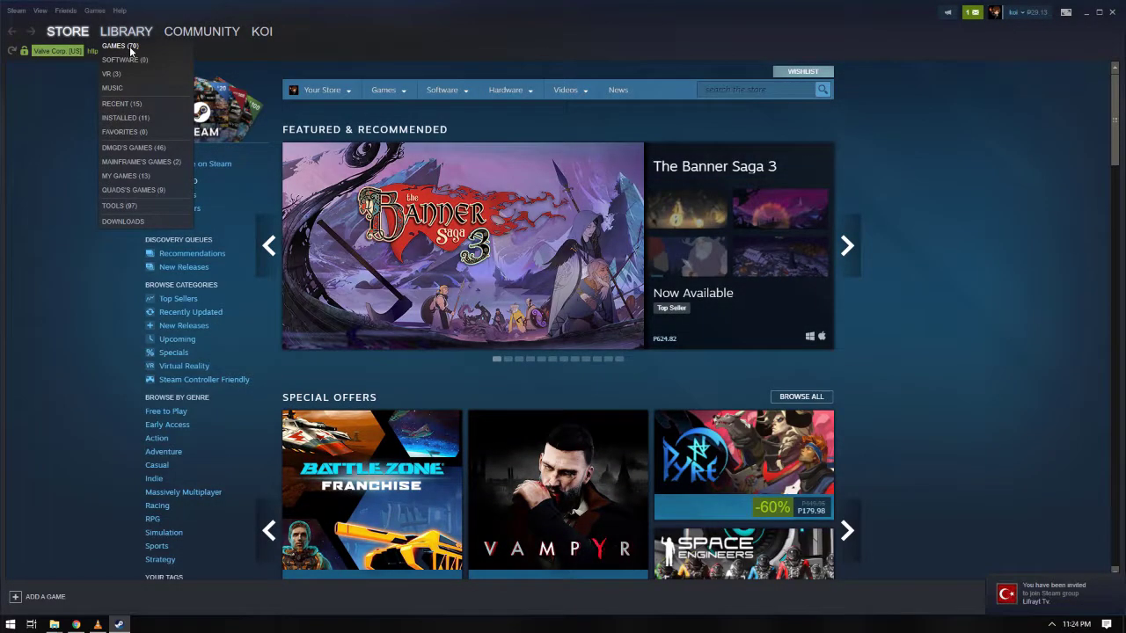
click(128, 46)
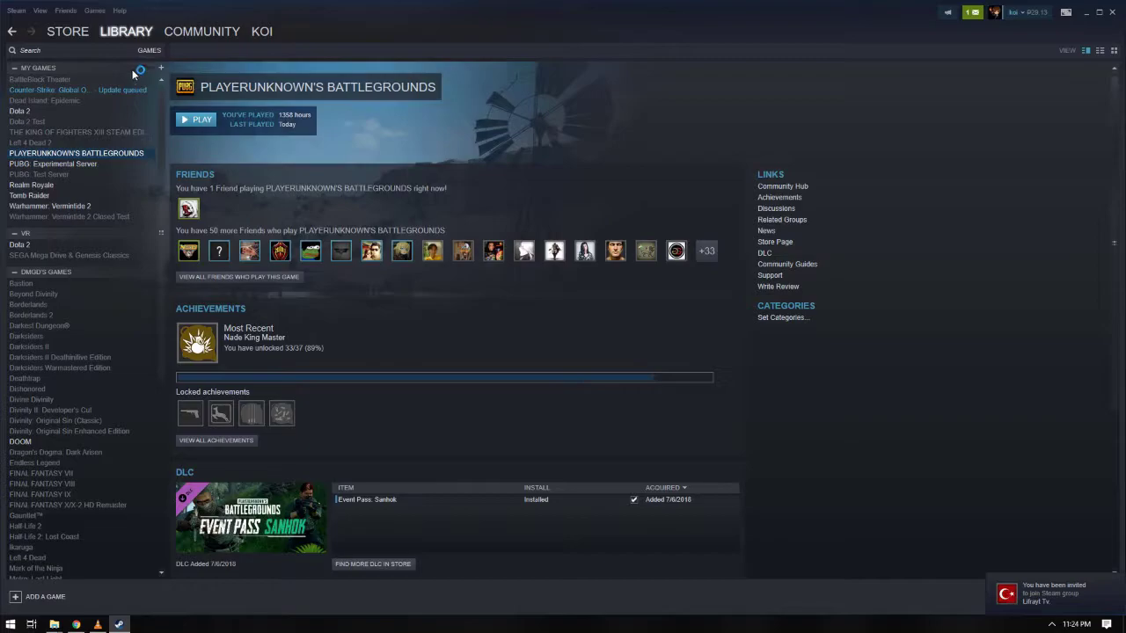
click(194, 122)
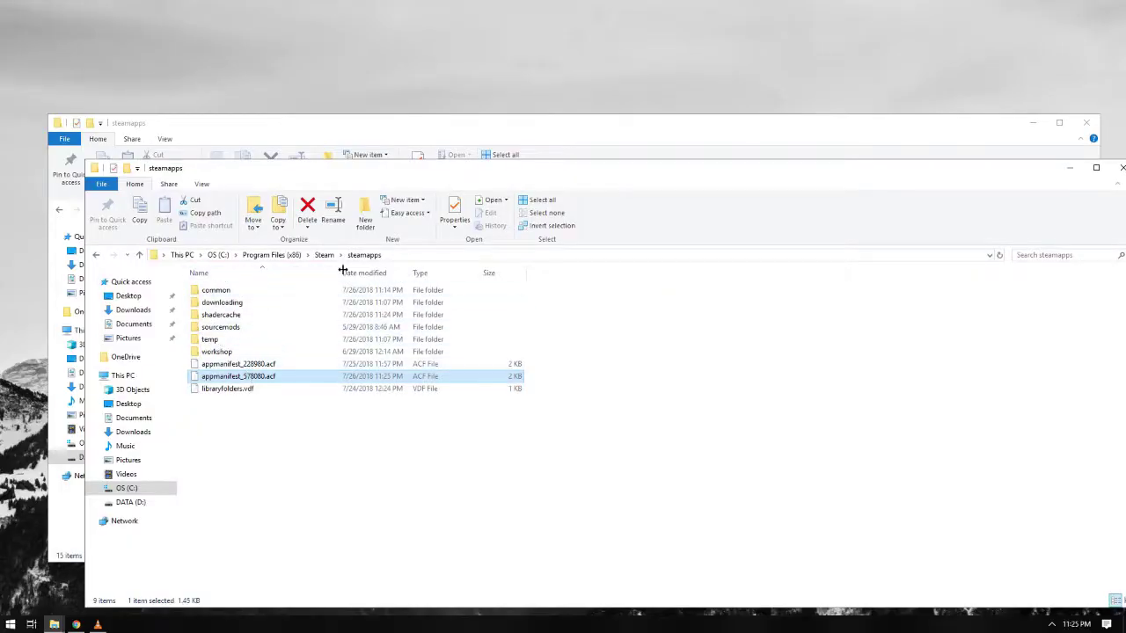
Step: Reposition the D: and C: steamapps Explorer windows slightly
click(554, 128)
drag(555, 128, 551, 110)
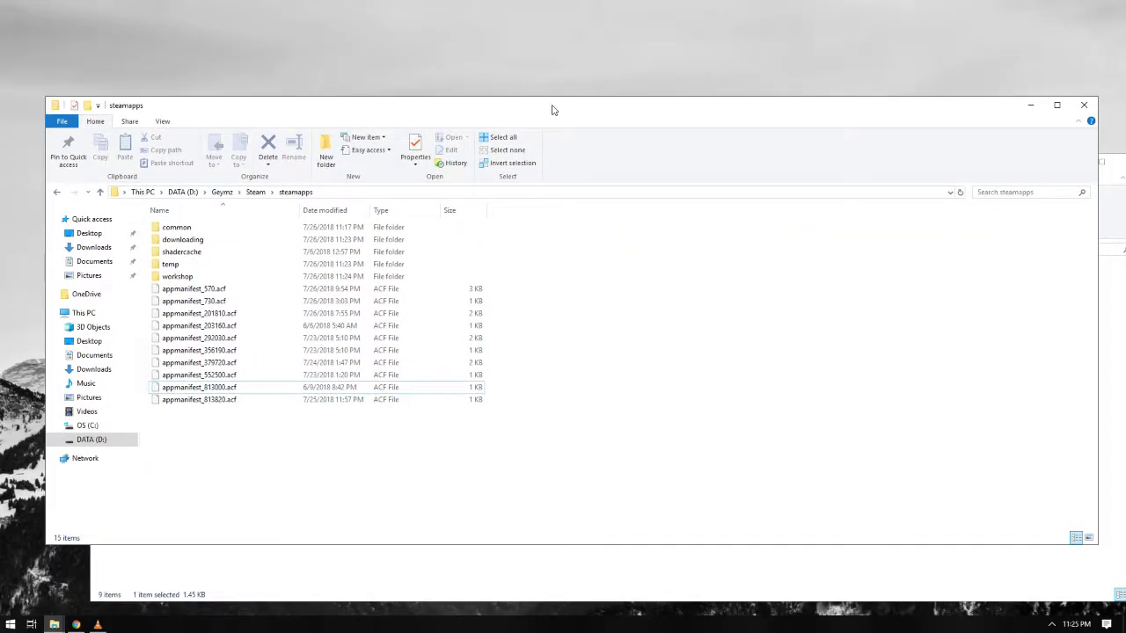
click(639, 586)
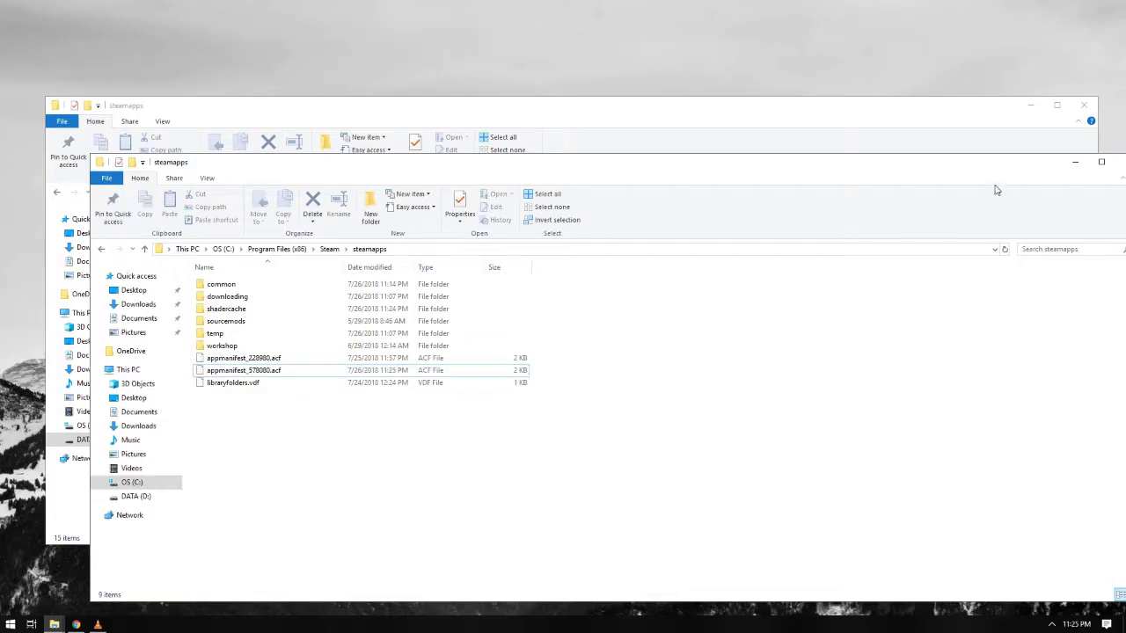
drag(977, 168, 949, 176)
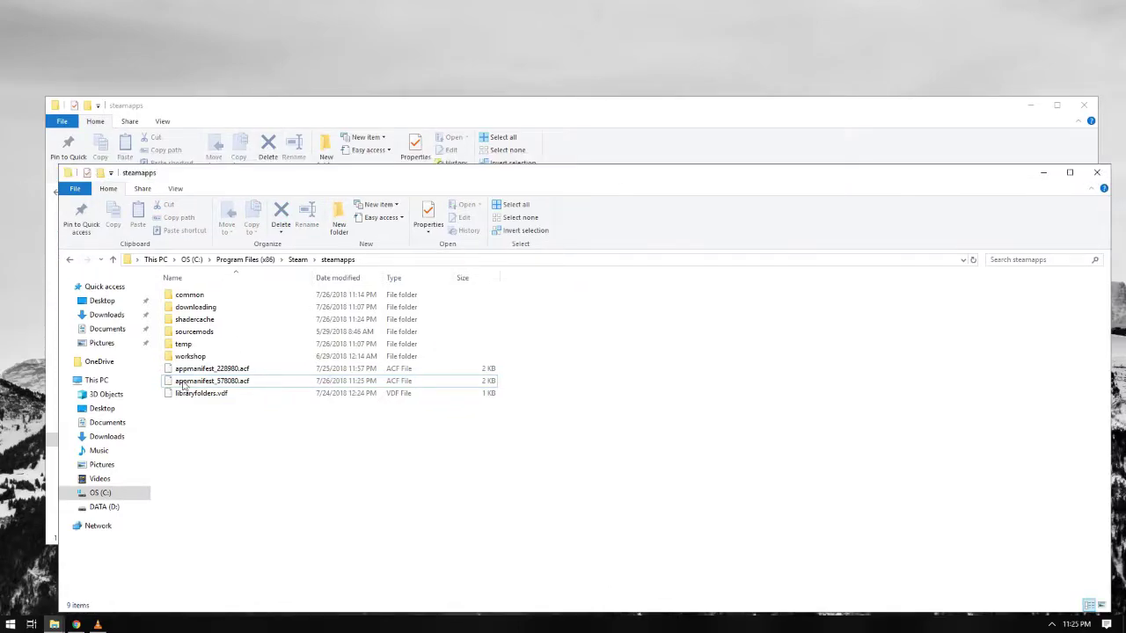
Step: Run %appdata% from the Run dialog to open the Roaming AppData folder
click(10, 625)
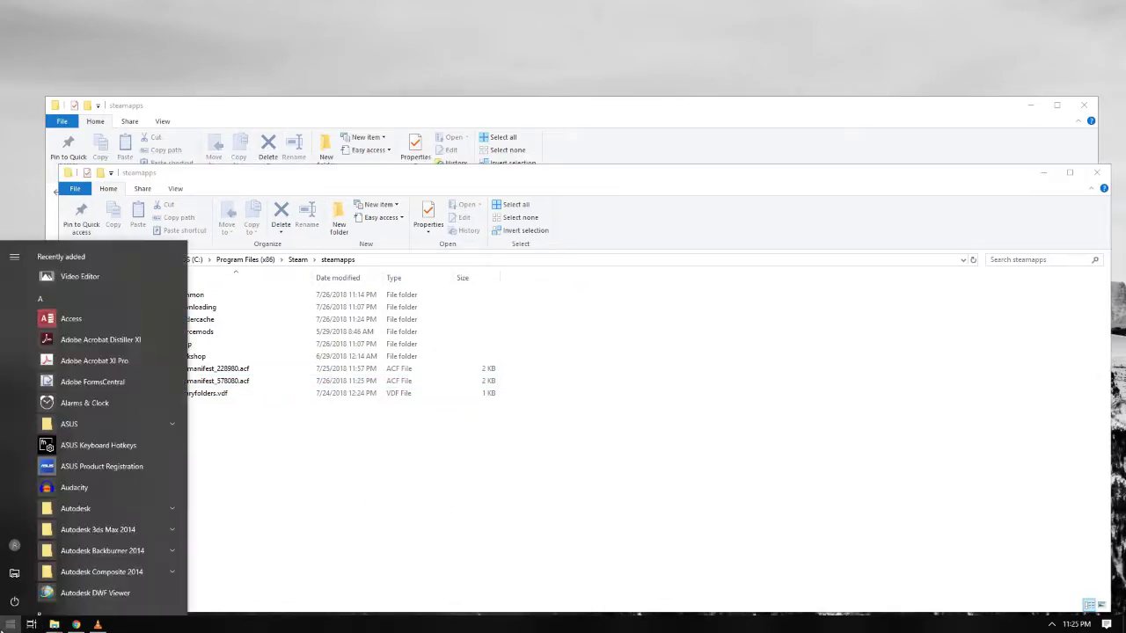
text(run)
key(Return)
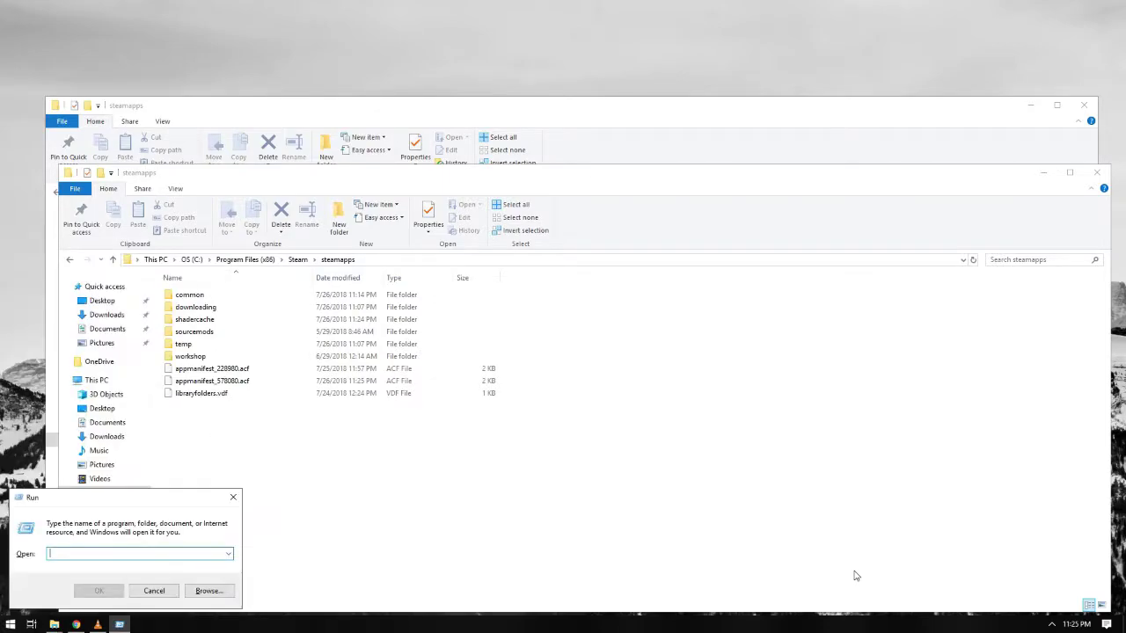
text(%)
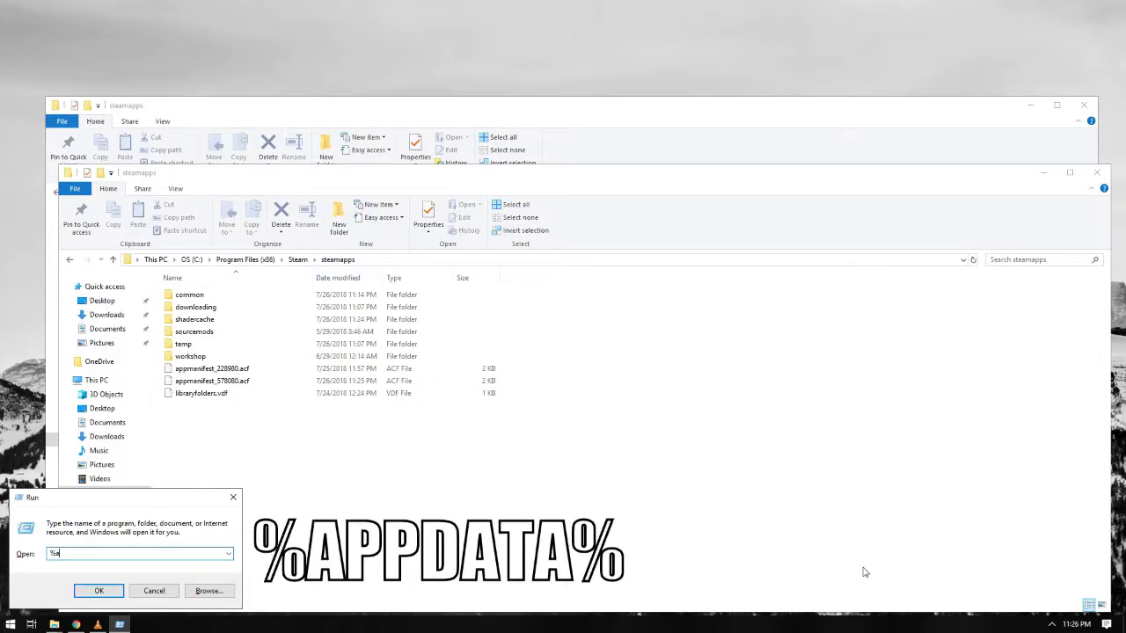
text(appdata%)
key(Return)
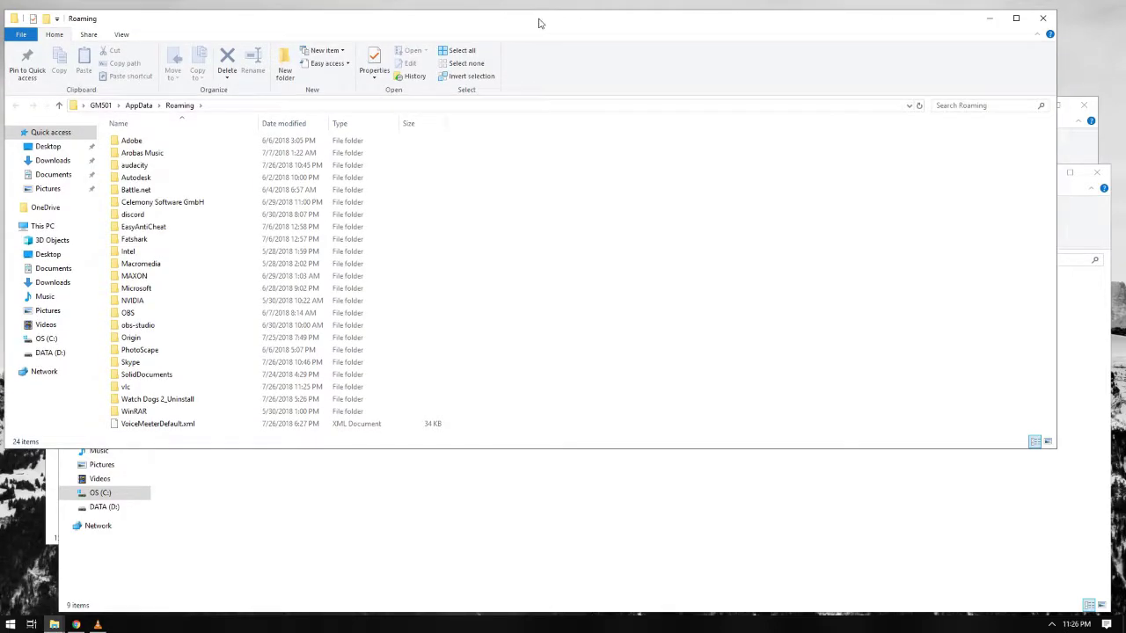
Step: Open AppData\Local\TslGame\Saved to view its Config, Crashes, Demos and Logs folders
drag(533, 15, 565, 78)
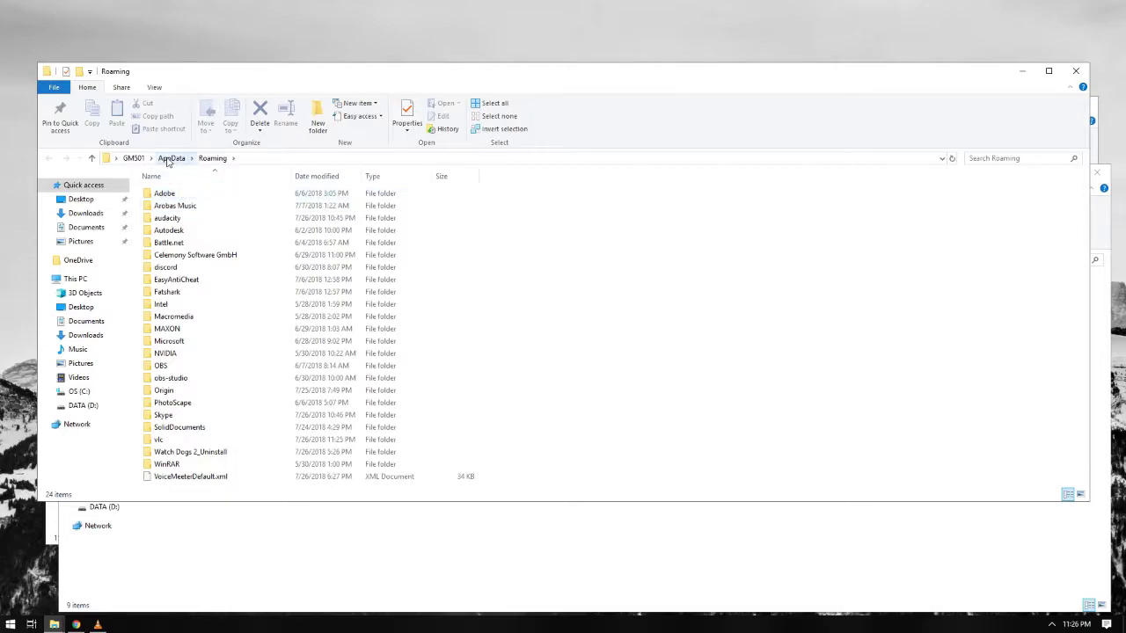
click(173, 159)
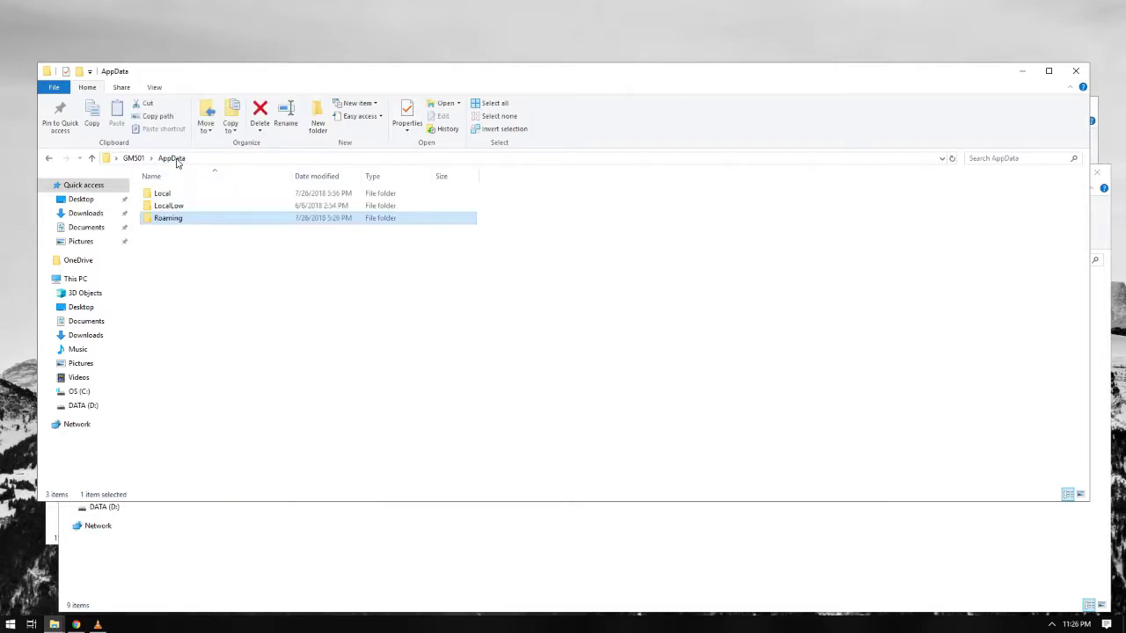
click(163, 200)
double_click(162, 200)
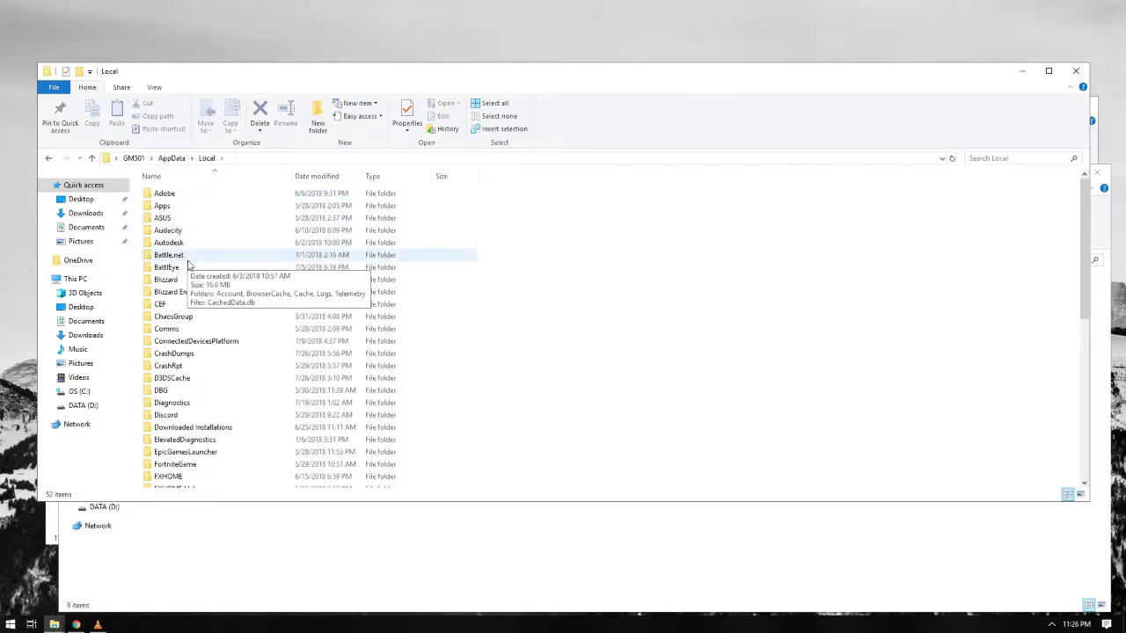
scroll(188, 263, down, 9)
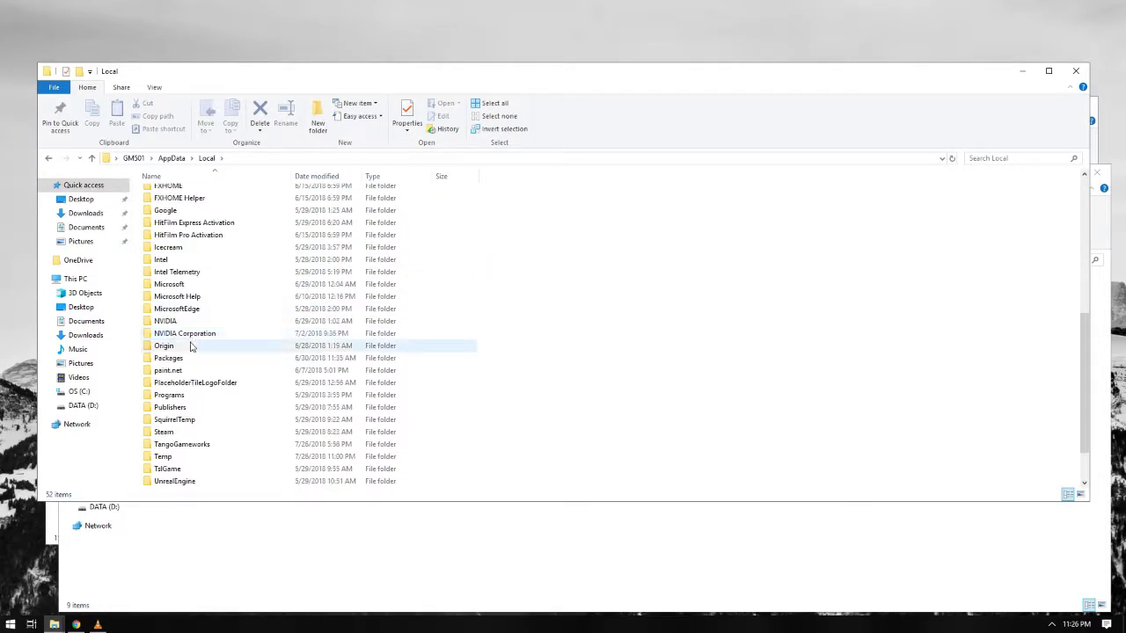
double_click(160, 434)
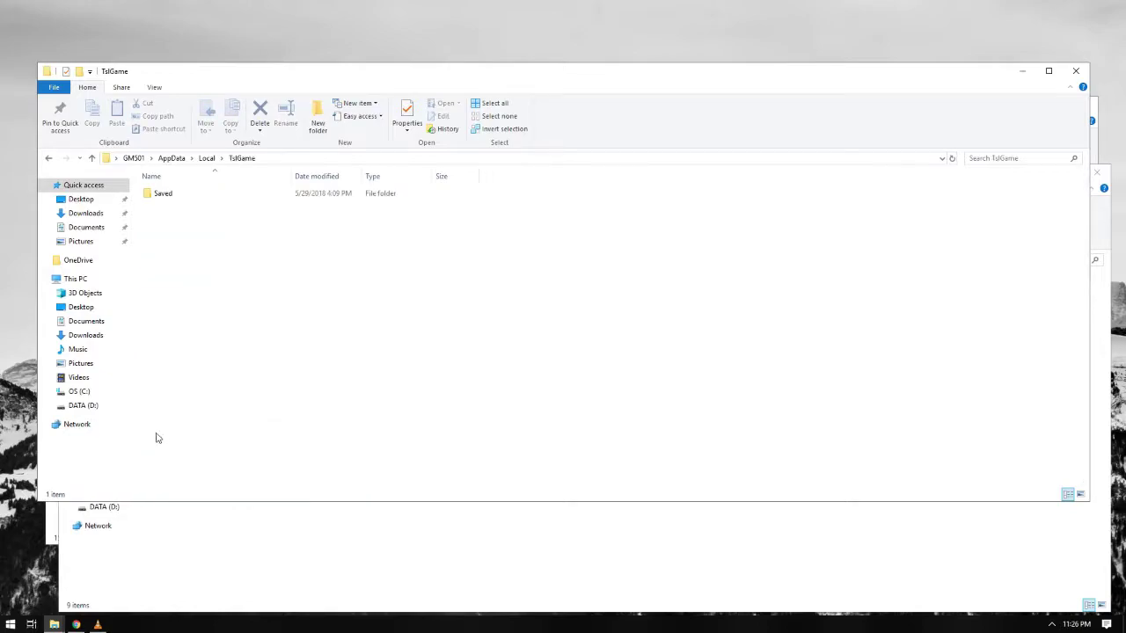
double_click(163, 195)
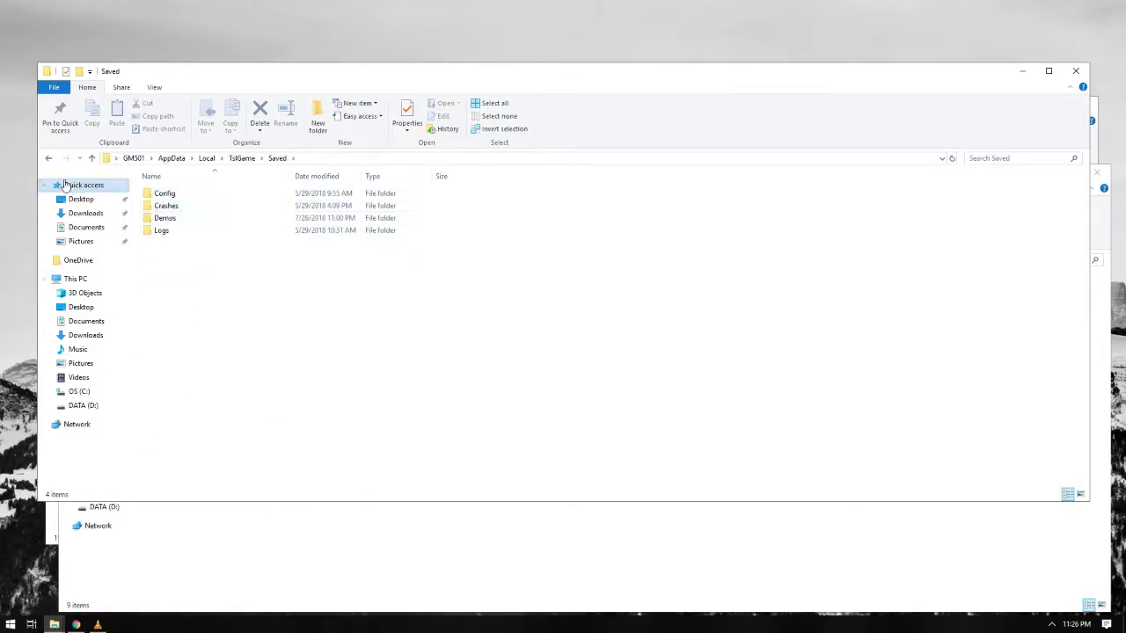
Step: Go back up to the AppData\Local folder listing 52 items
click(49, 158)
click(49, 158)
scroll(215, 308, up, 8)
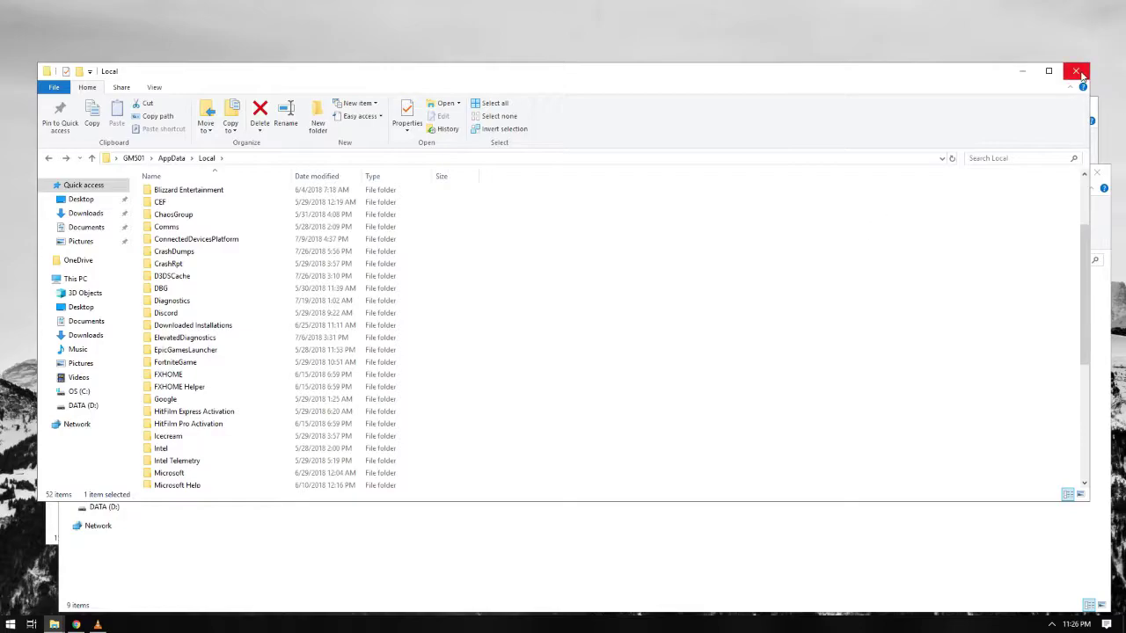
Step: Close the AppData\Local window so the C: Steam steamapps folder is in front
click(1080, 74)
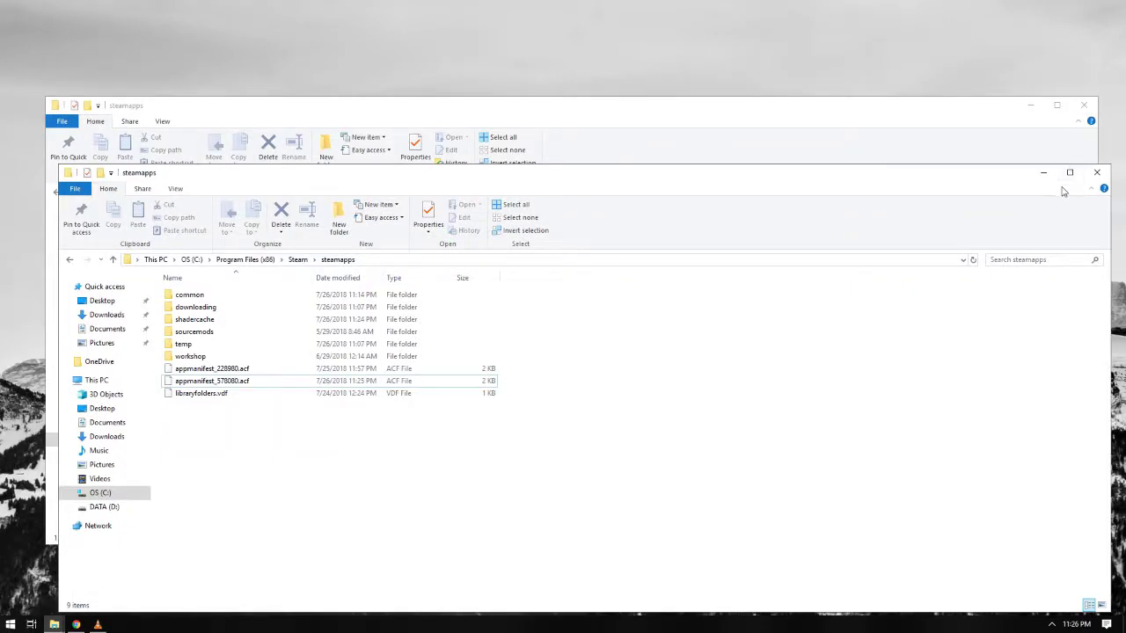